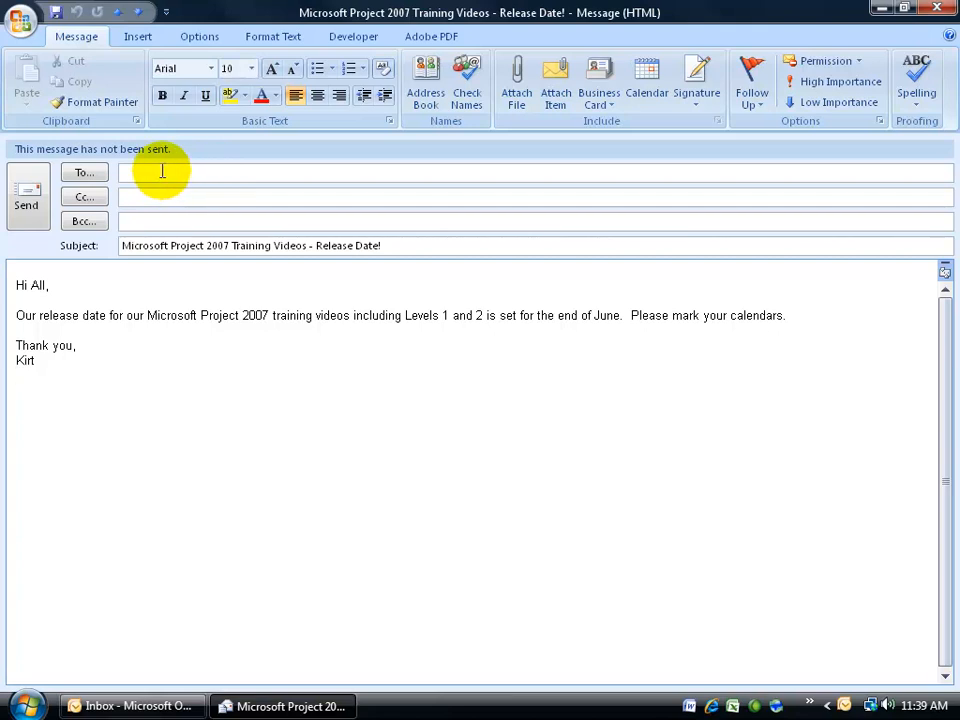
Step: Pick Global Address List and Contacts entries as recipients, then cancel the Select Names picker
click(88, 173)
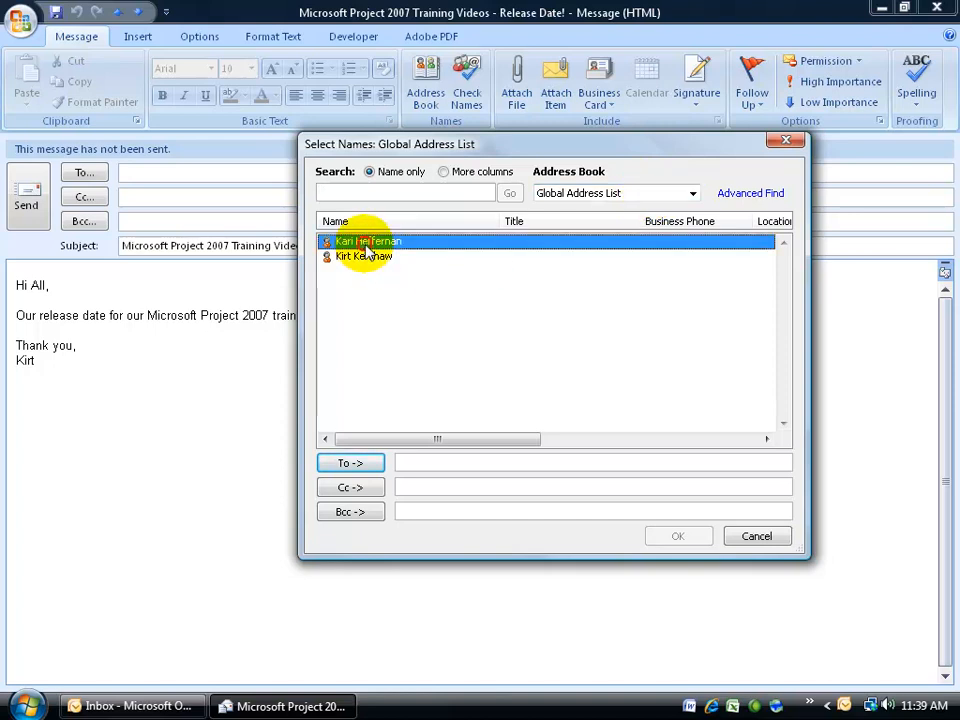
double_click(367, 244)
click(692, 193)
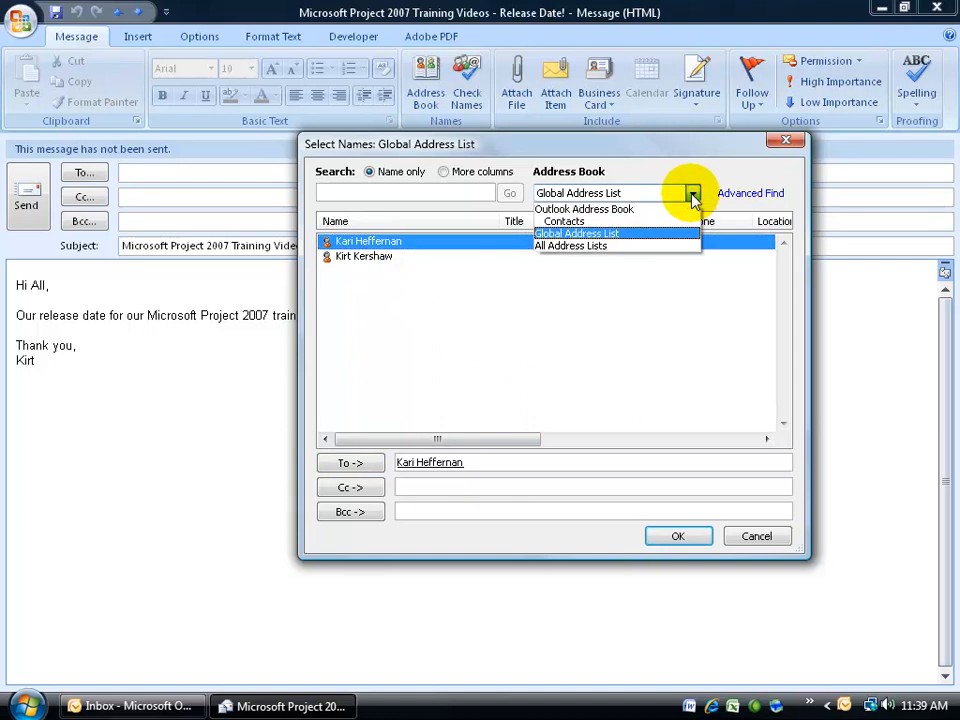
click(640, 221)
double_click(375, 259)
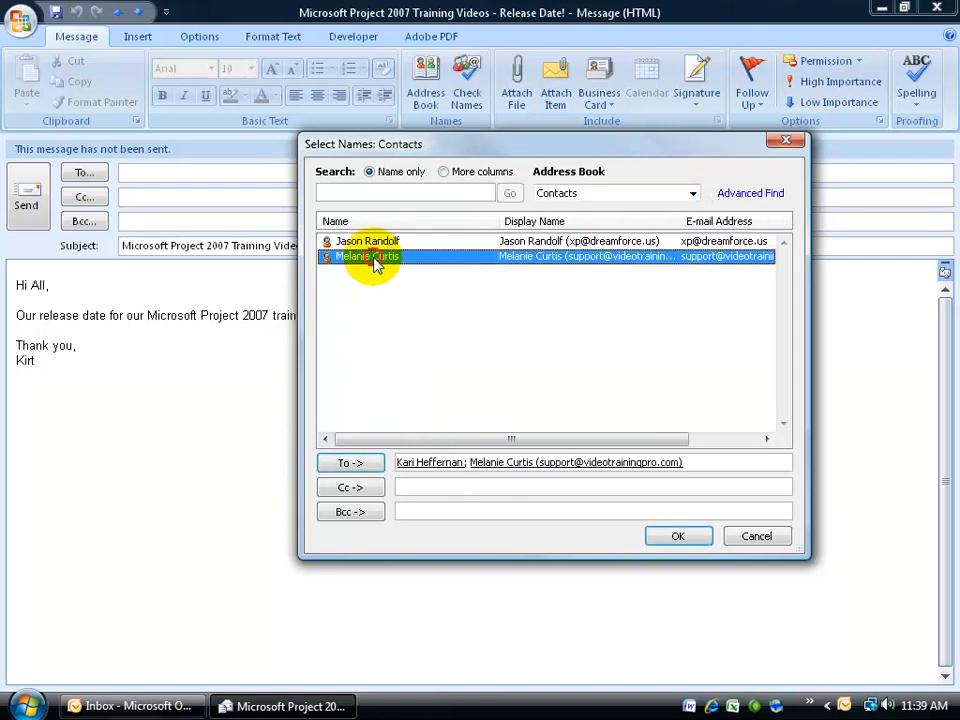
double_click(372, 243)
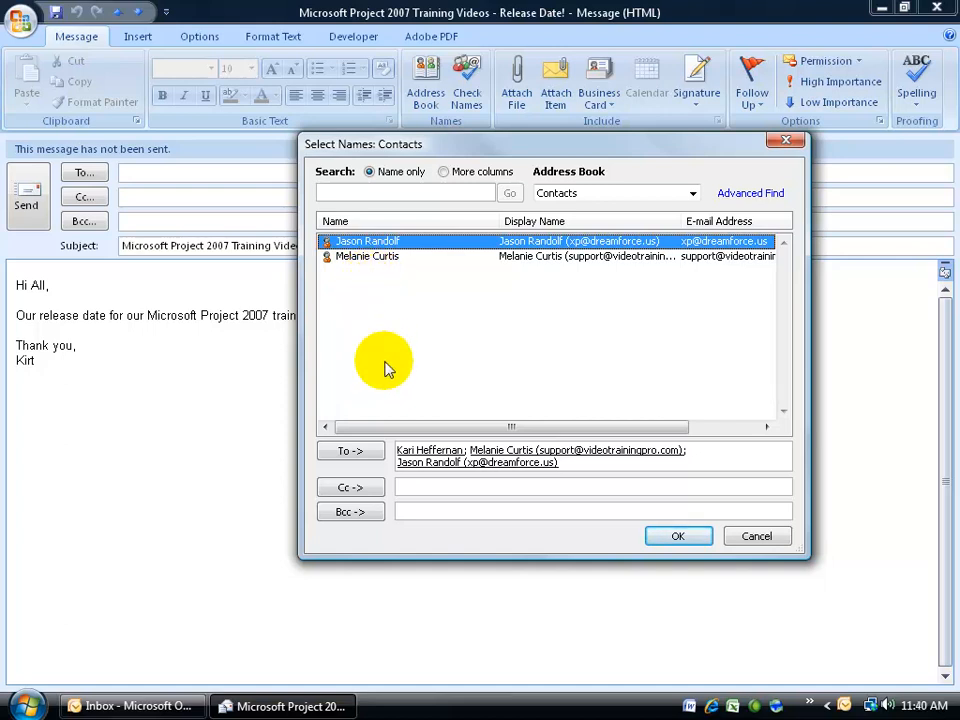
click(757, 537)
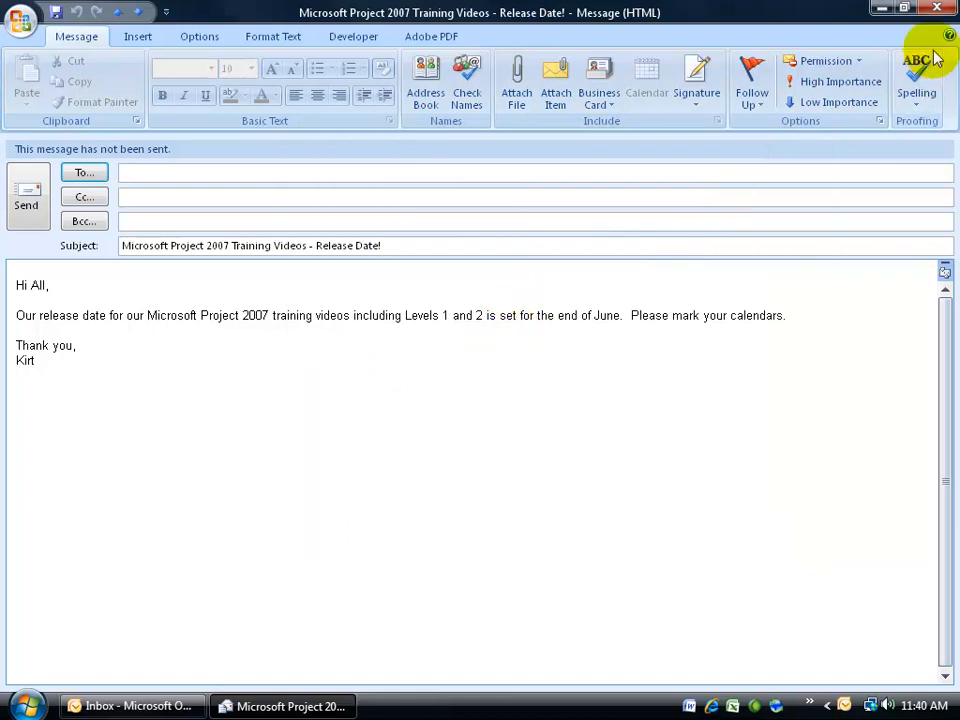
Step: Close the unsent draft and start a new Distribution List from the Inbox's New dropdown
click(937, 8)
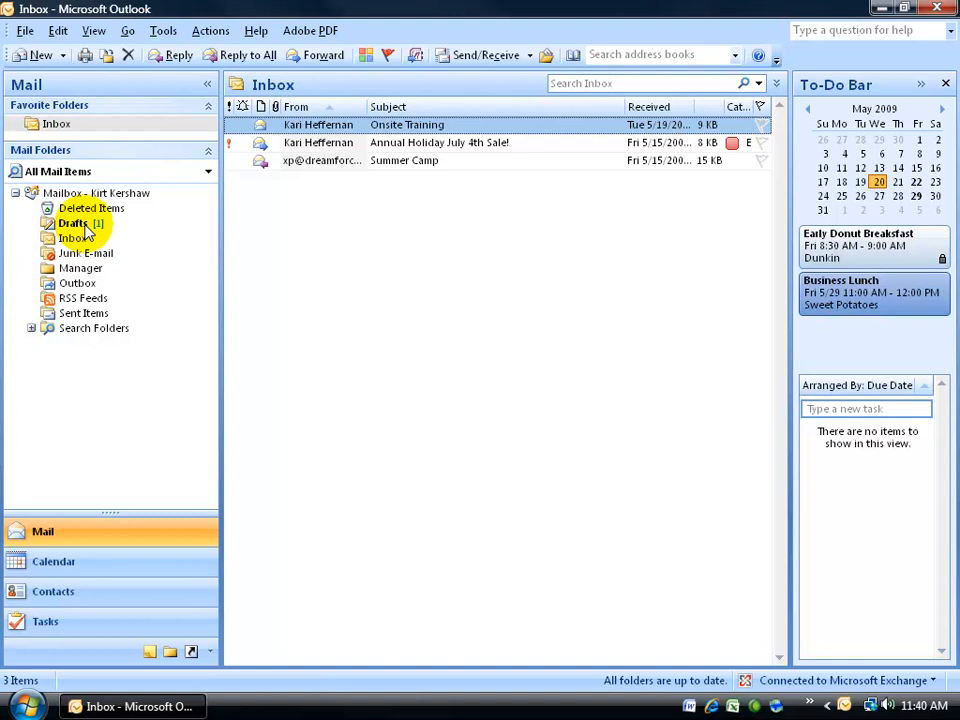
click(27, 33)
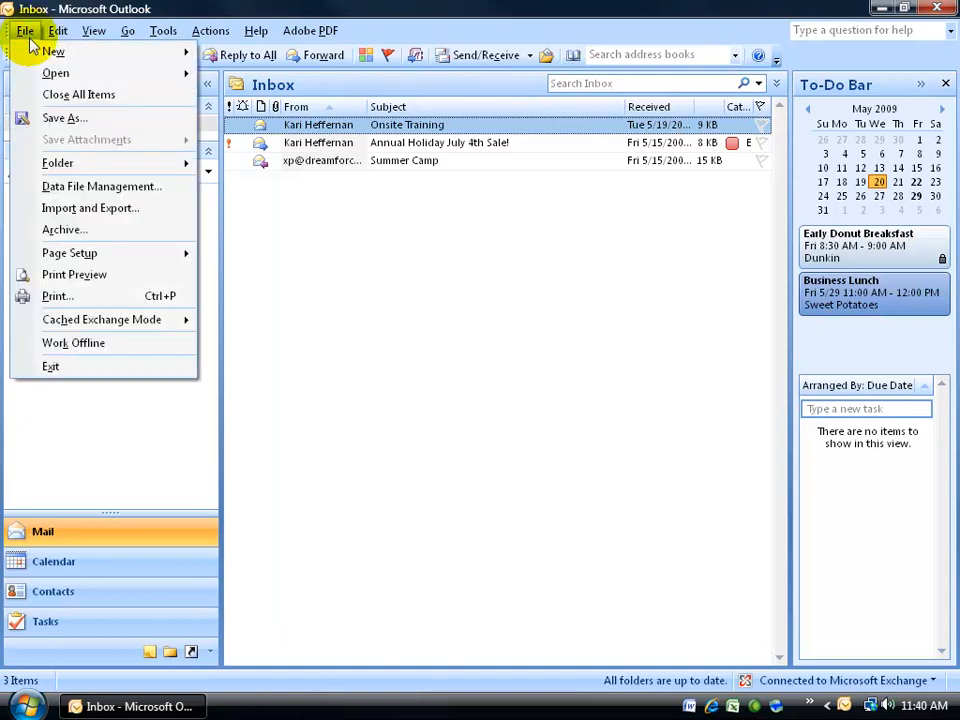
click(497, 279)
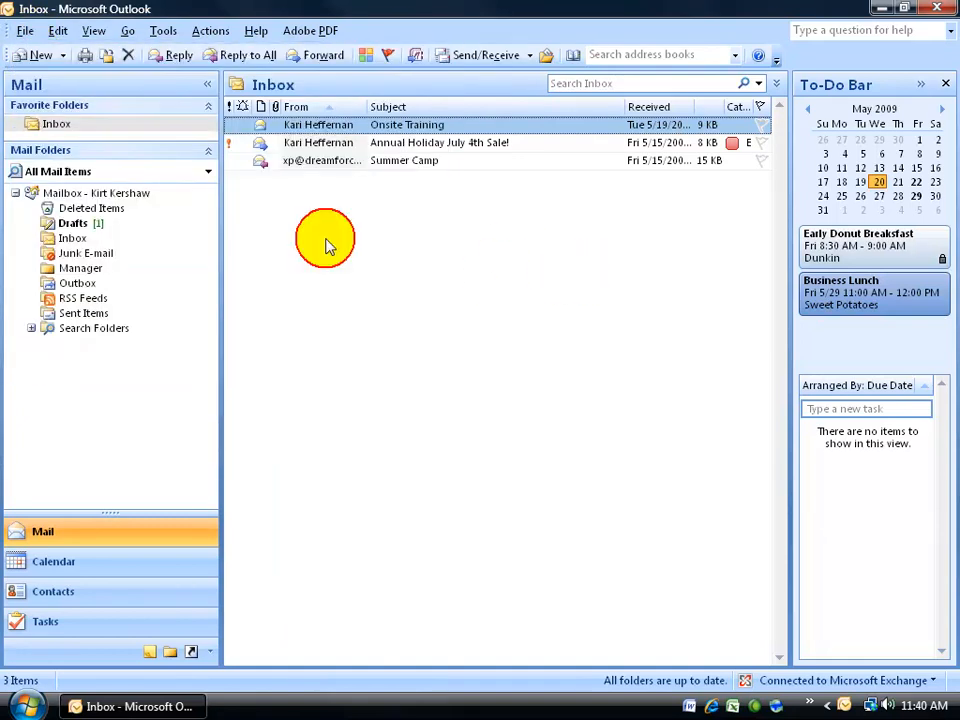
click(63, 56)
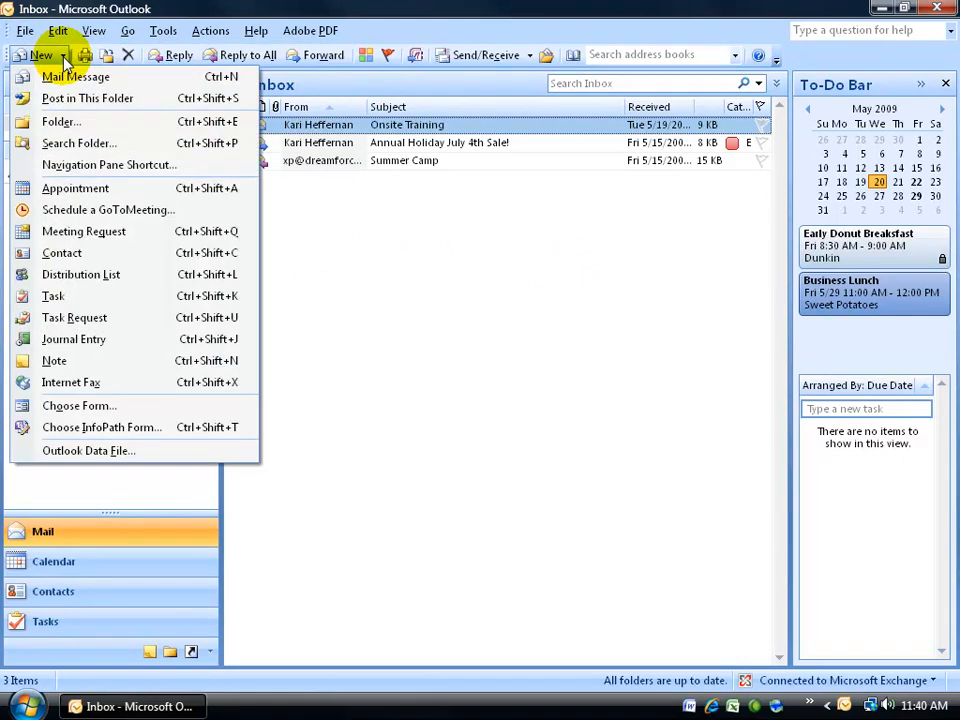
click(62, 274)
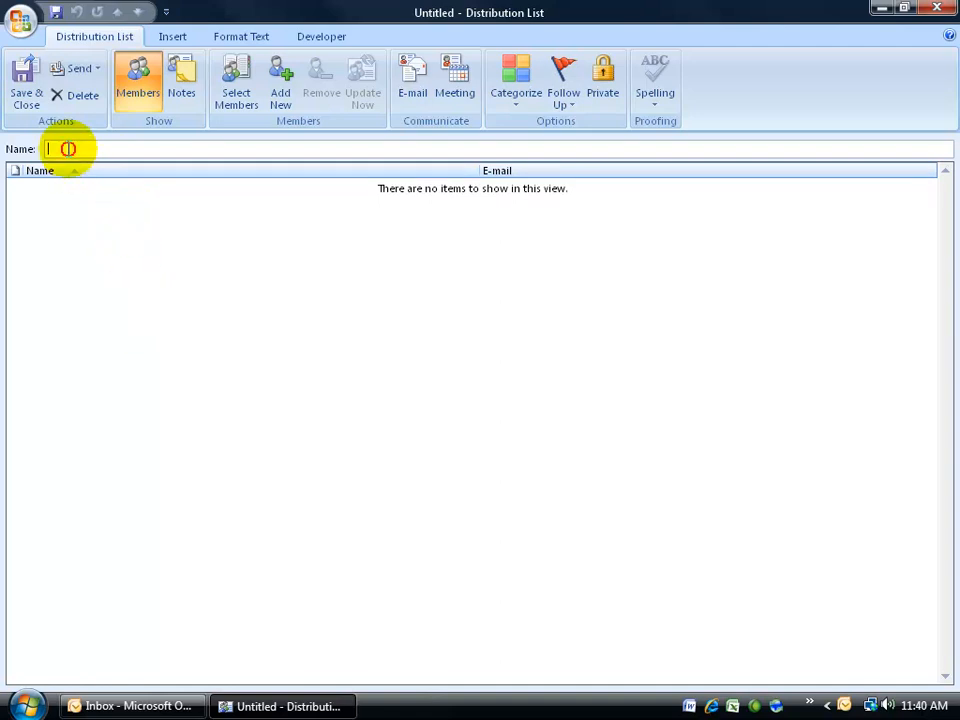
Step: Type 'ITDept' into the distribution list's Name box
text(ITDept.)
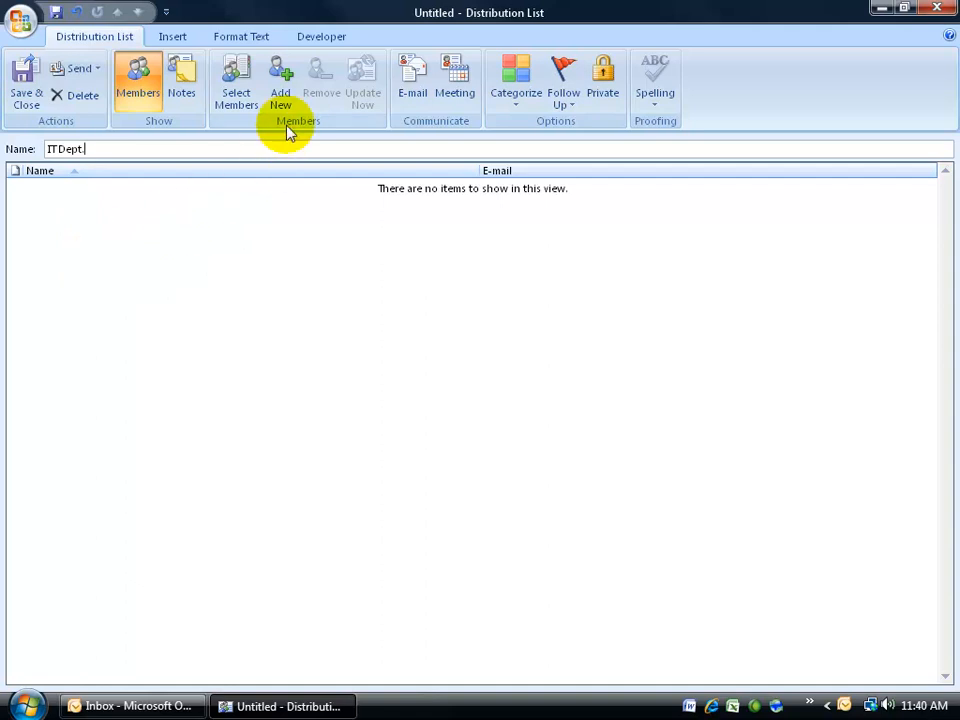
Step: Add the first Global Address List entry and both Contacts entries as members, then confirm
click(238, 100)
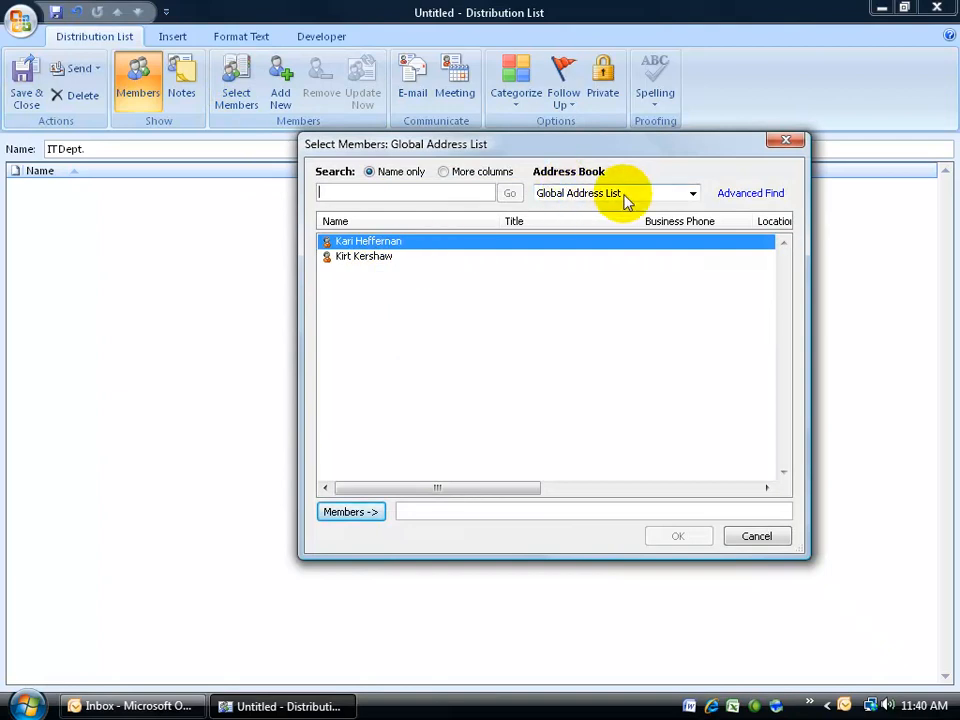
double_click(390, 242)
click(692, 193)
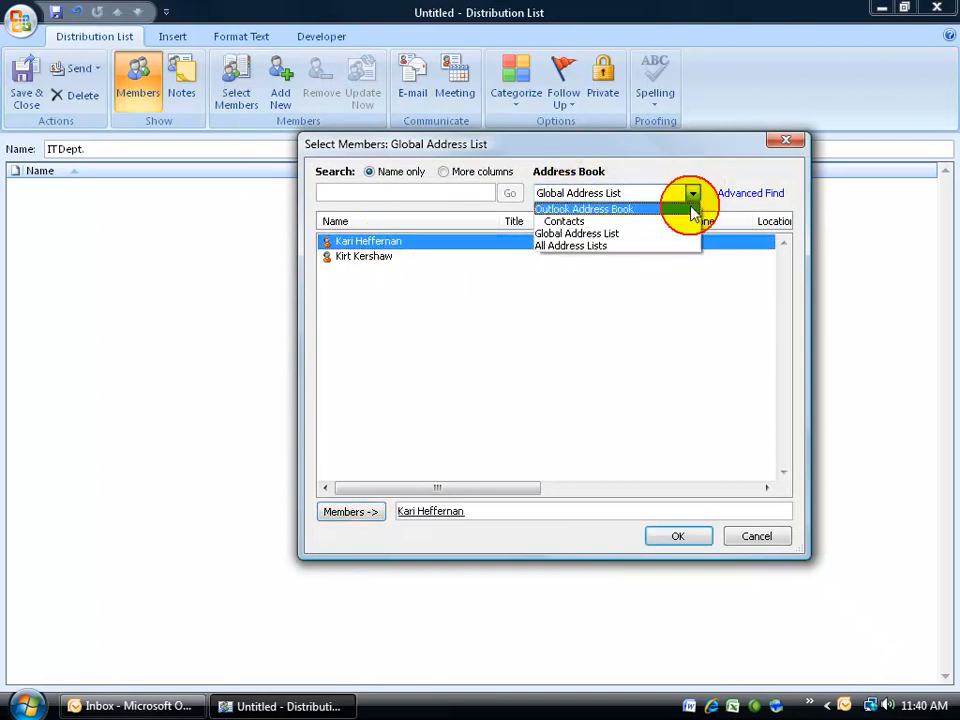
click(577, 222)
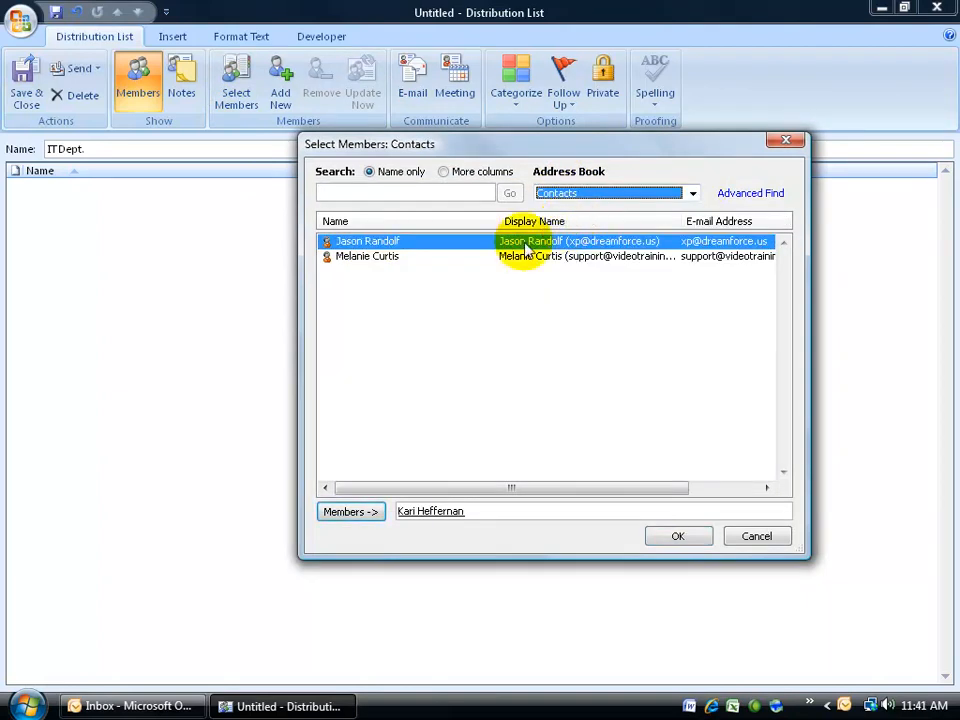
double_click(379, 258)
double_click(372, 242)
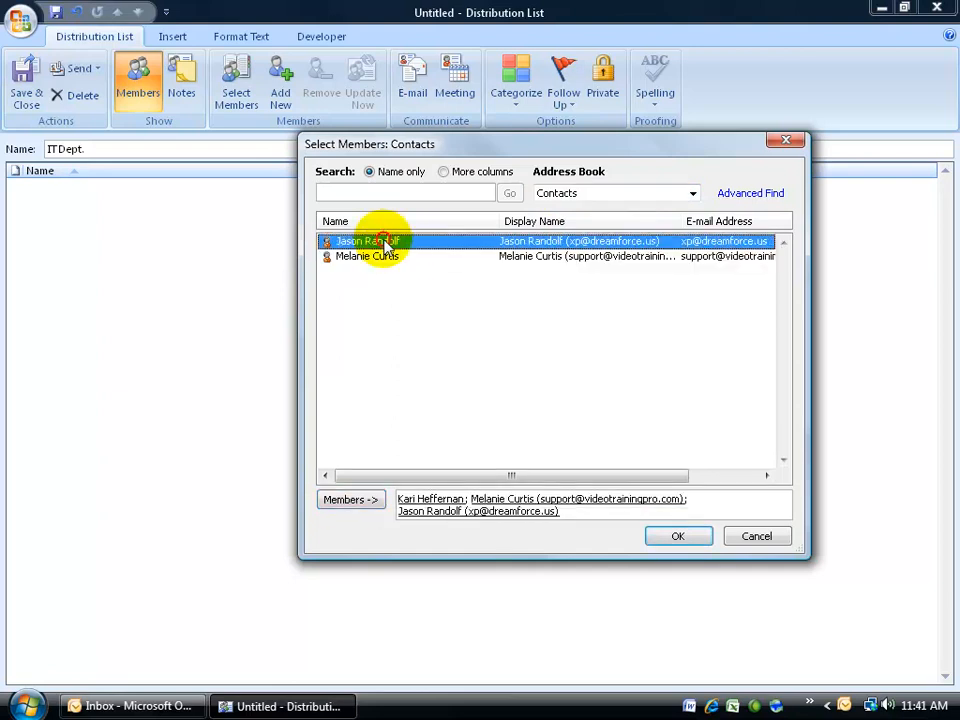
click(680, 537)
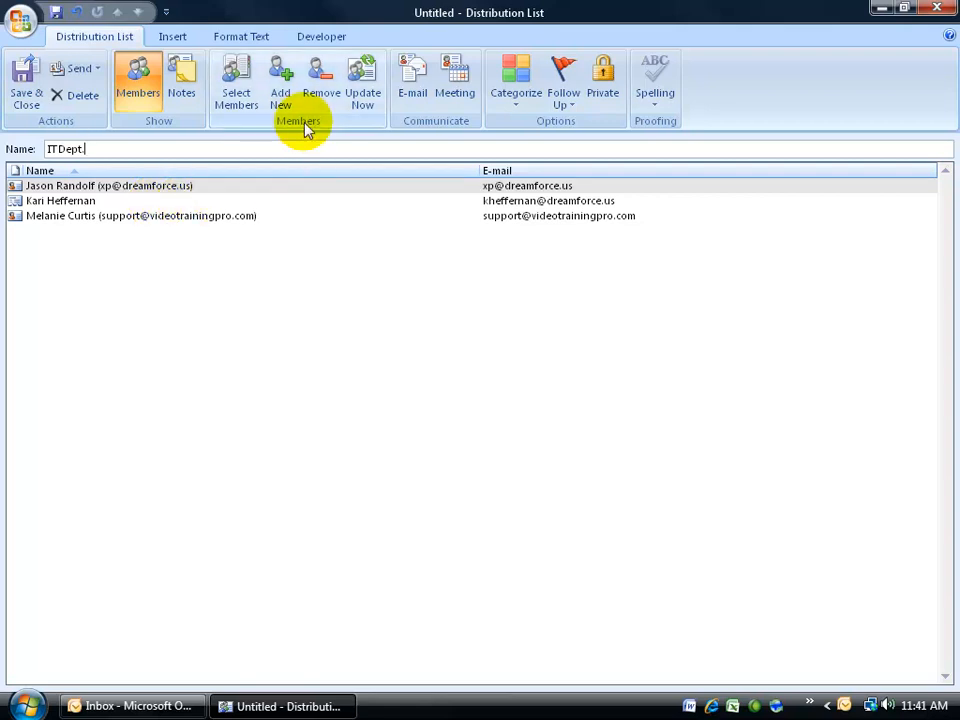
Step: Add a new member's display name and e-mail address, leaving Add to Contacts unchecked
click(280, 92)
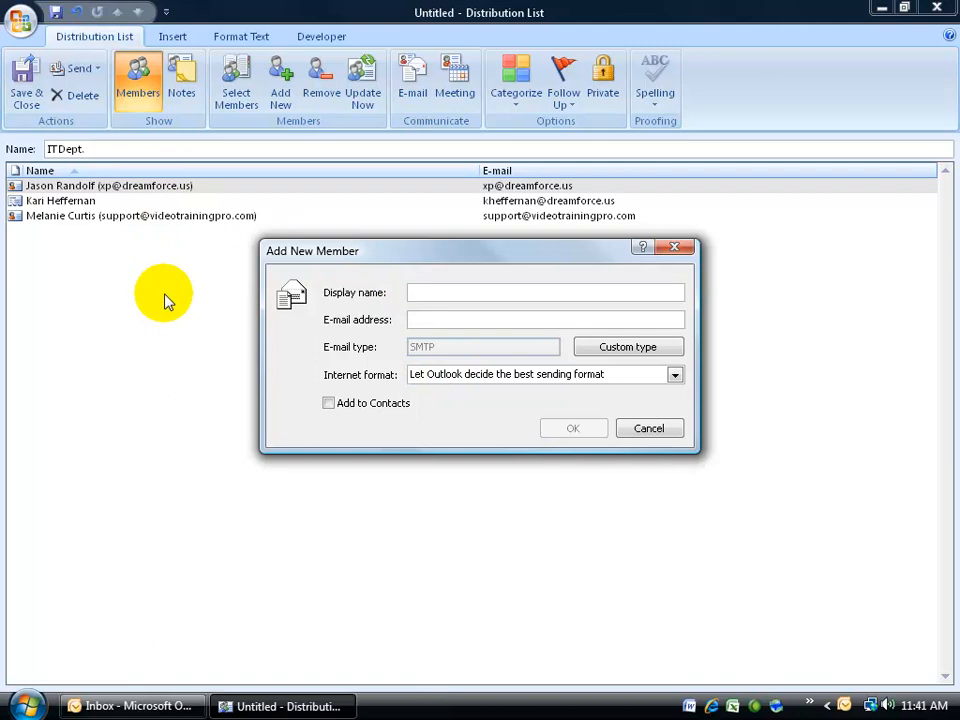
click(332, 405)
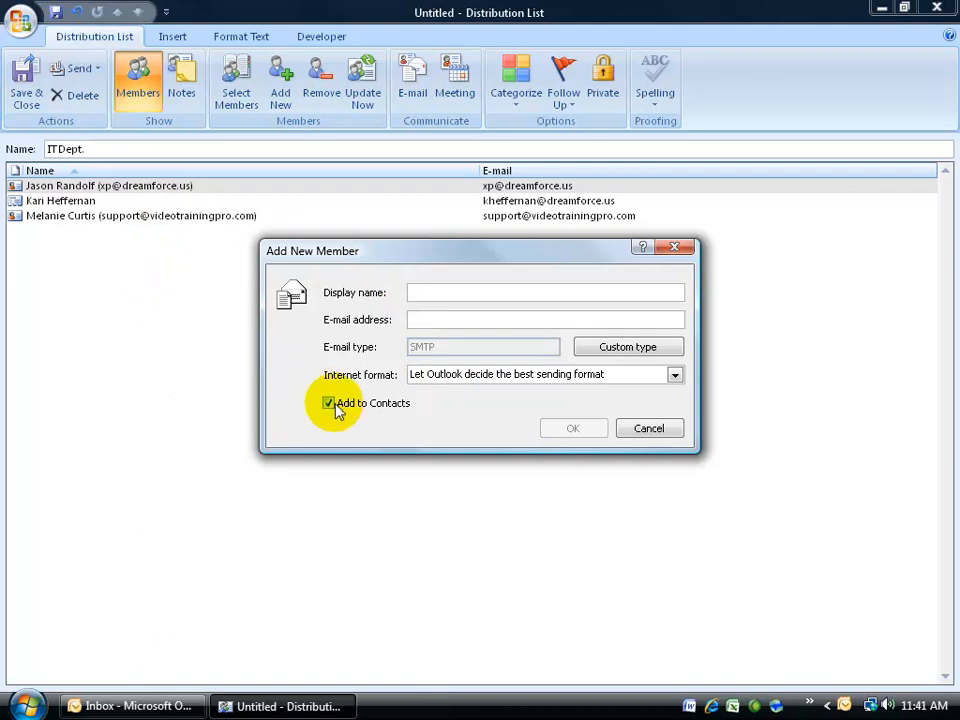
click(331, 405)
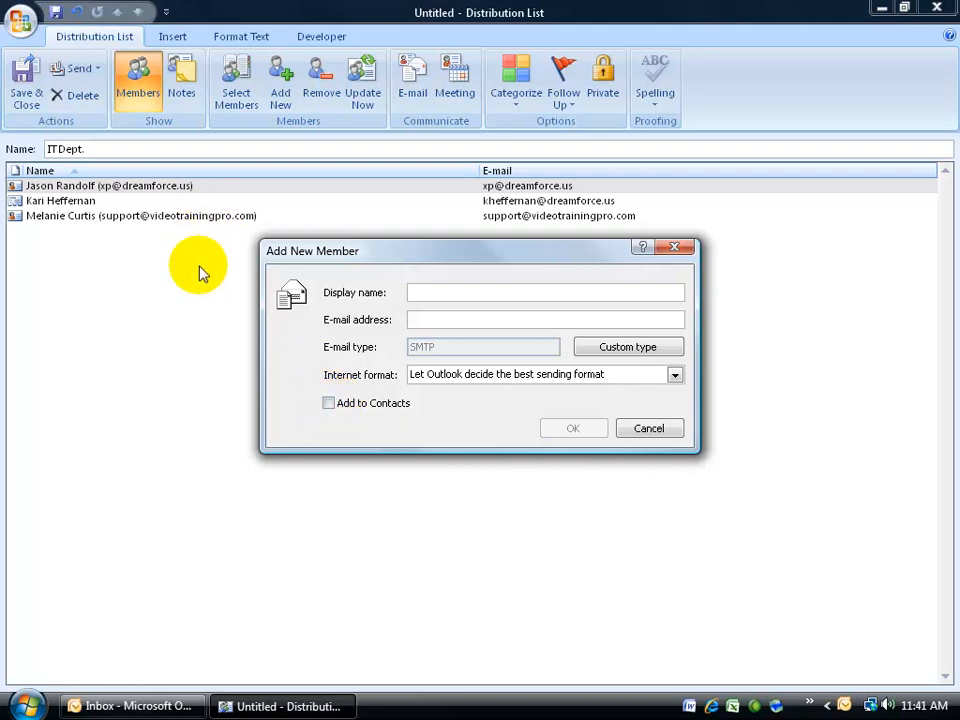
click(427, 290)
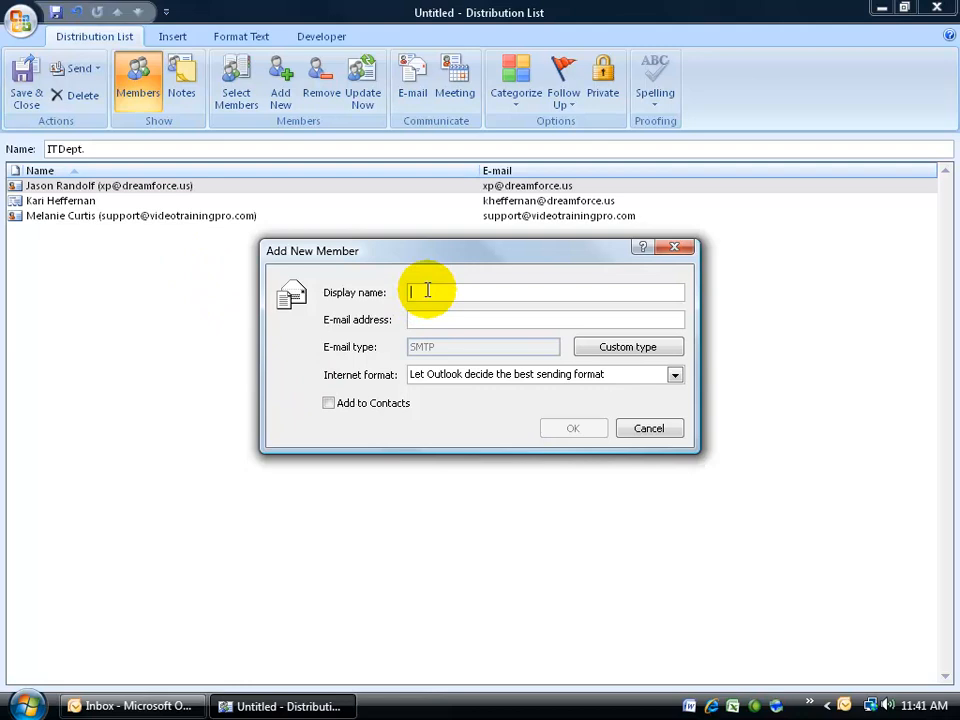
key(Tab)
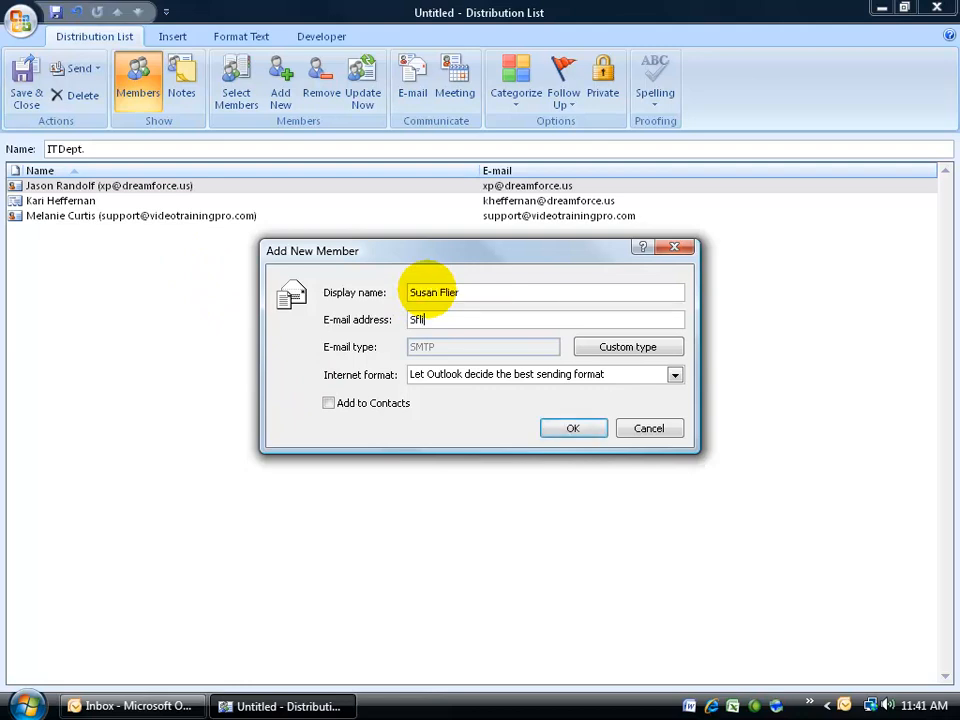
click(571, 430)
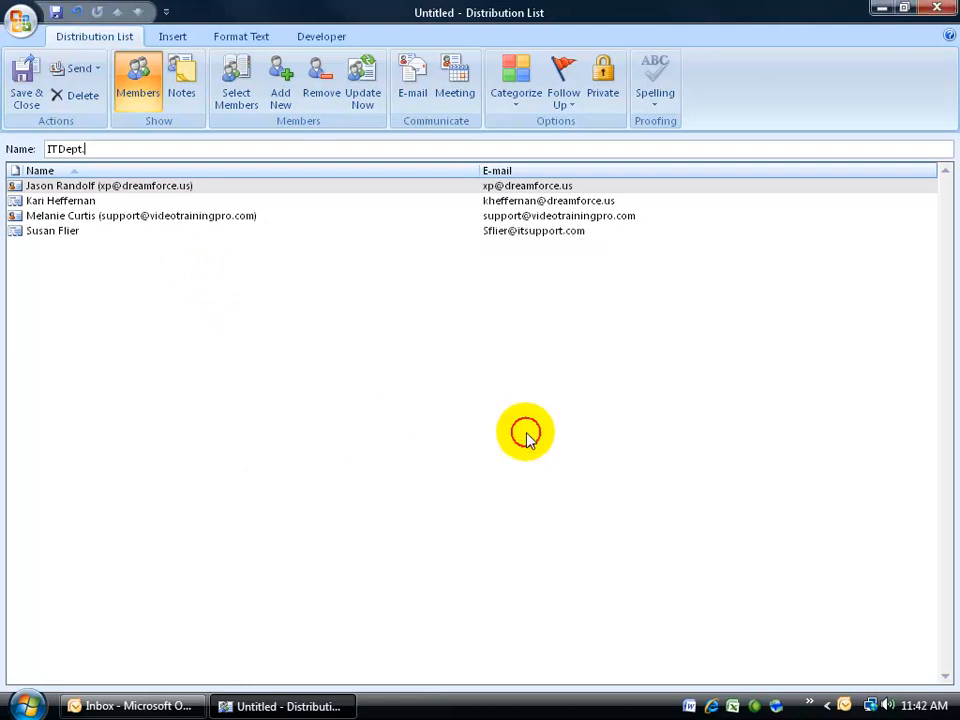
Step: Remove the manually added member, Save & Close, then reopen the IT Dept. card from Contacts
click(45, 231)
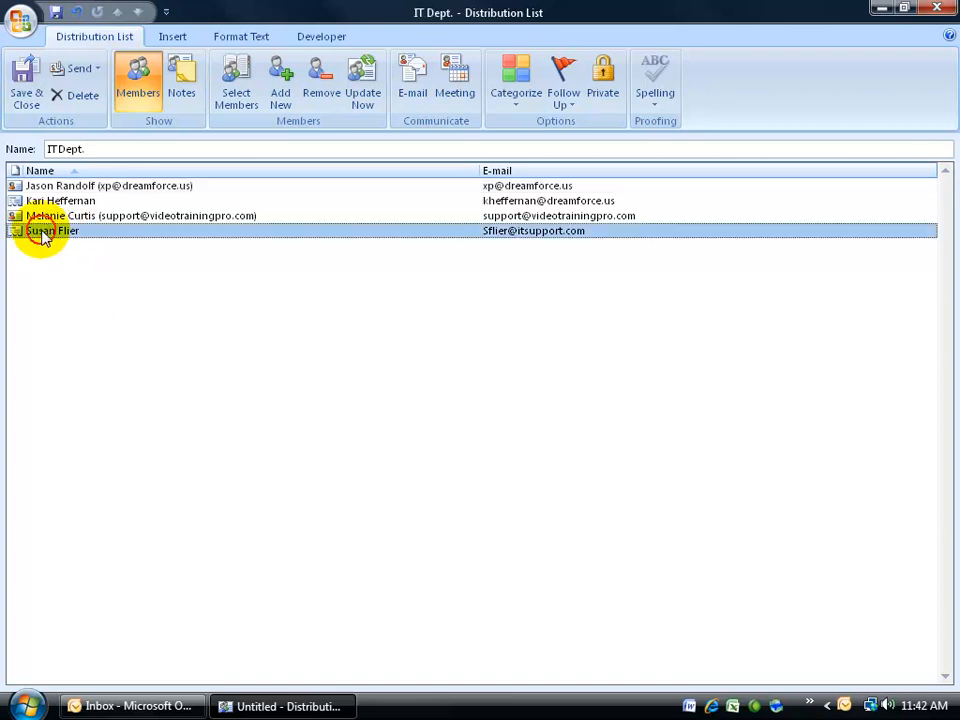
click(321, 100)
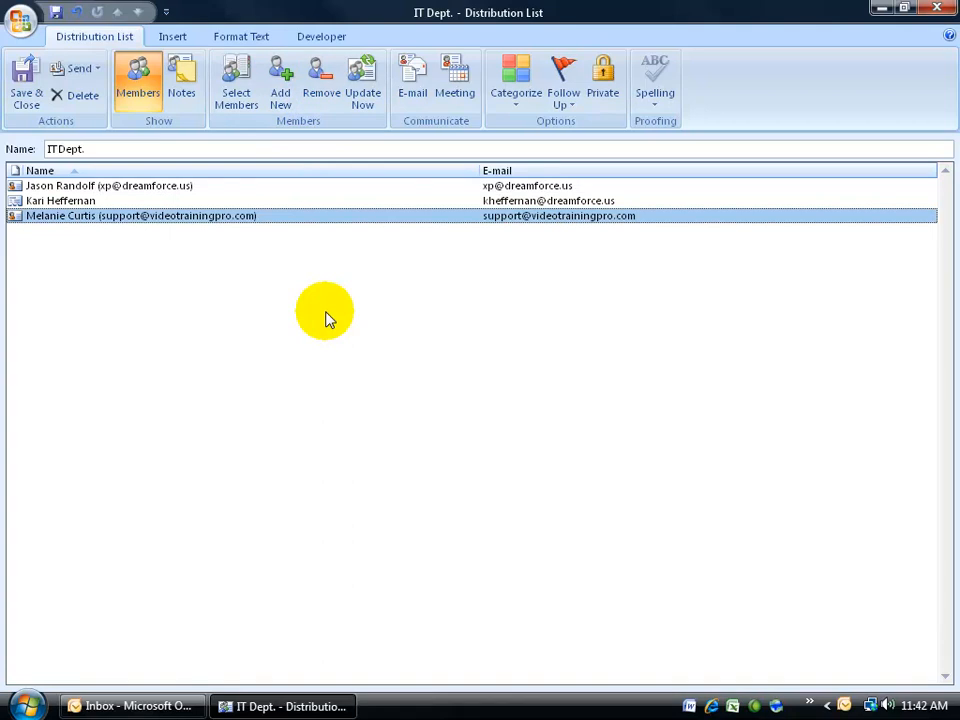
click(30, 88)
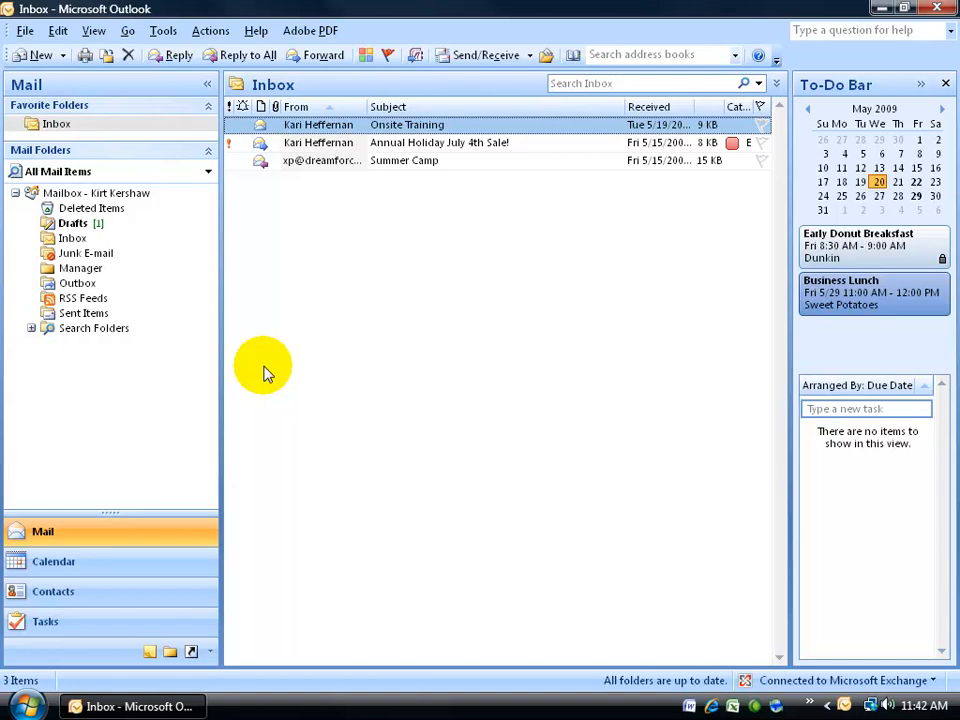
click(99, 595)
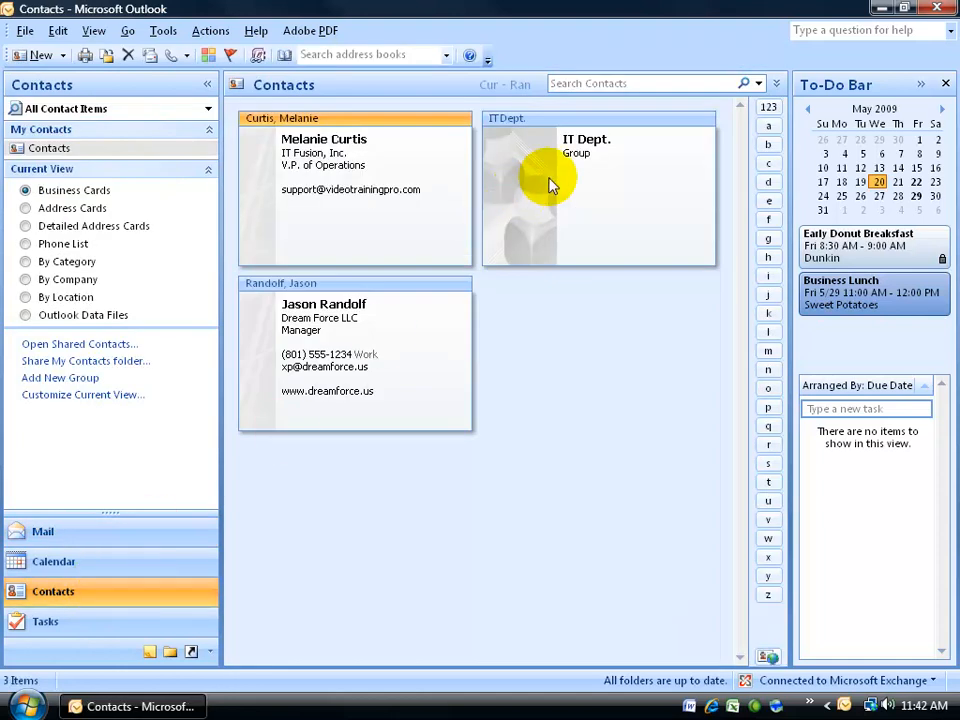
double_click(553, 186)
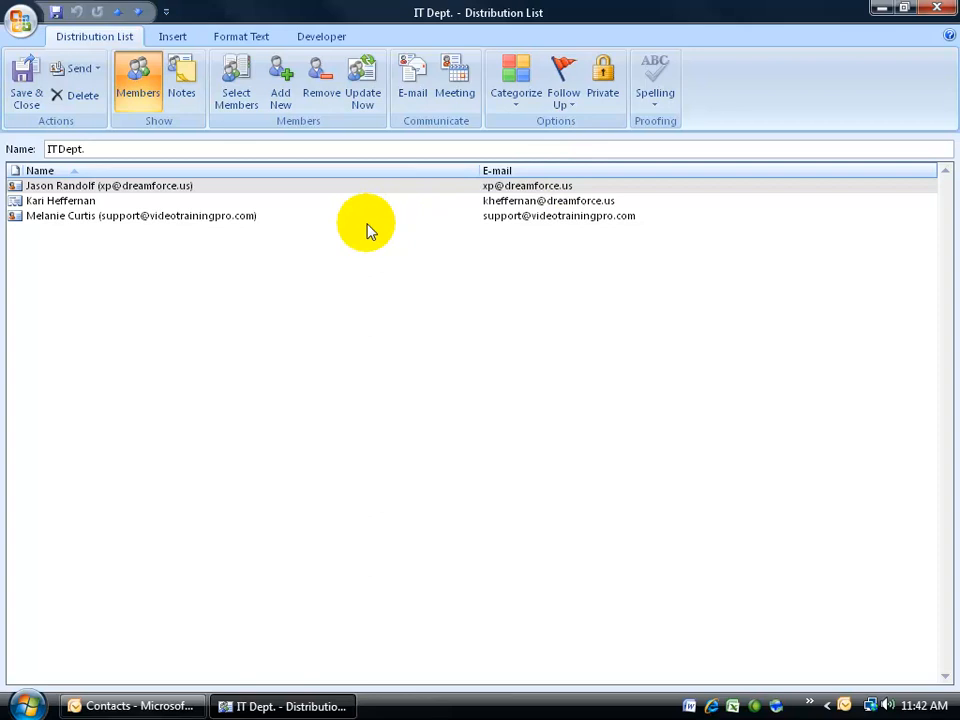
Step: Select the third member row, then save and close the reopened IT Dept. list
click(189, 218)
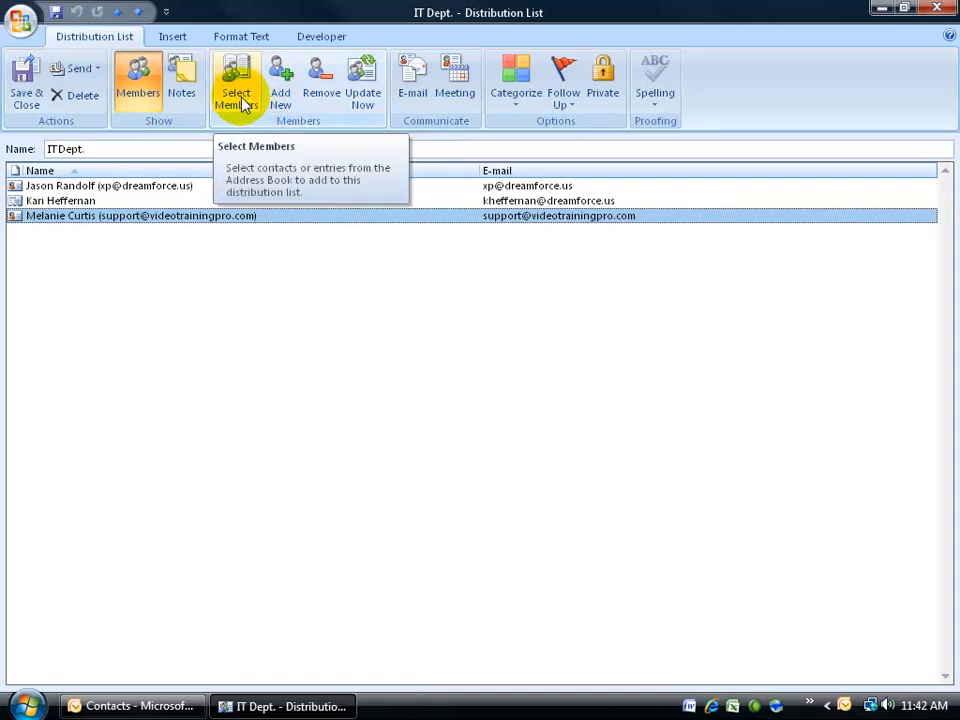
click(935, 9)
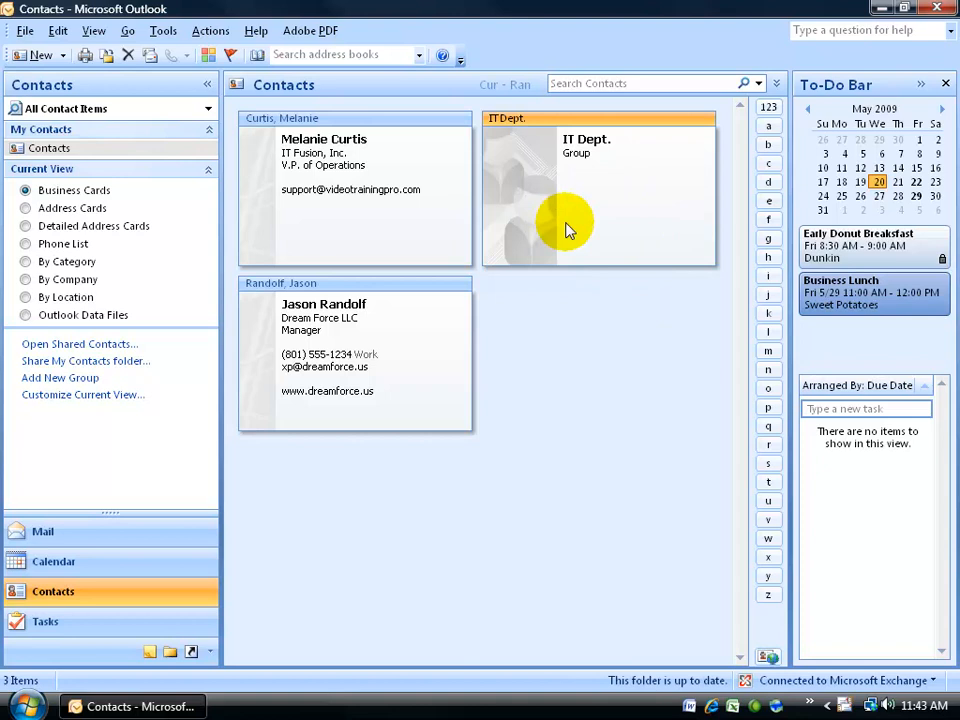
Step: Open the release-date draft from the Drafts mail folder
click(158, 535)
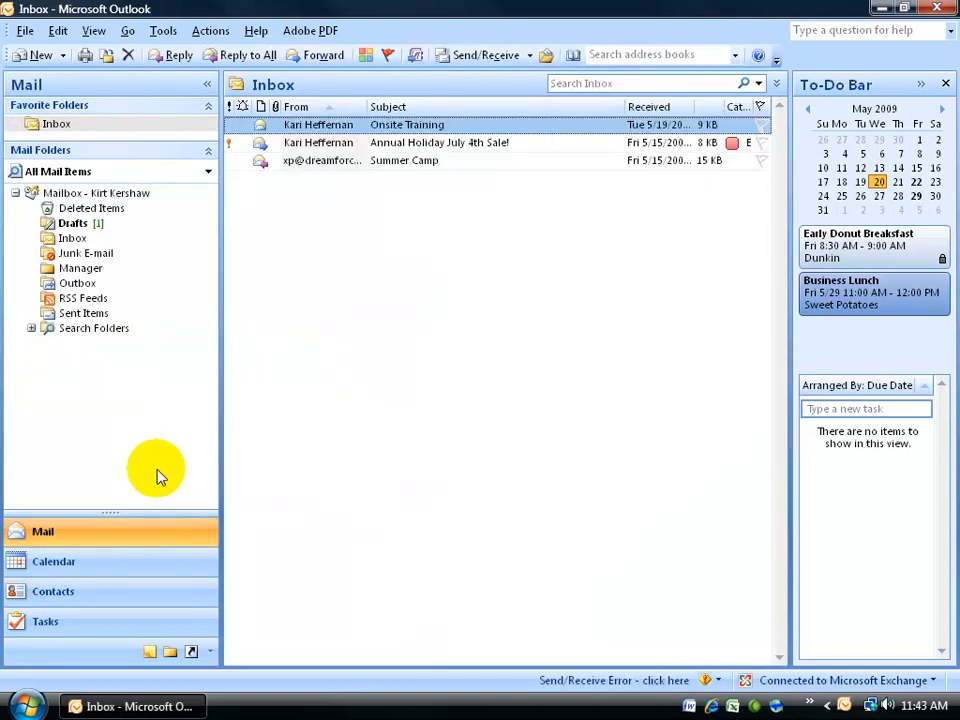
click(72, 223)
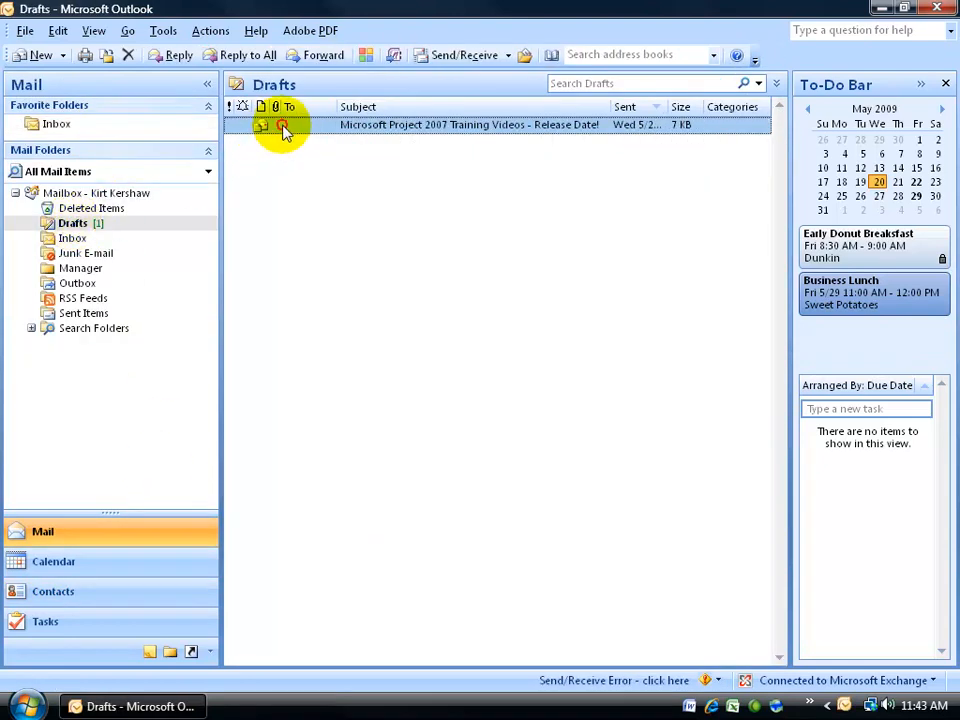
double_click(285, 131)
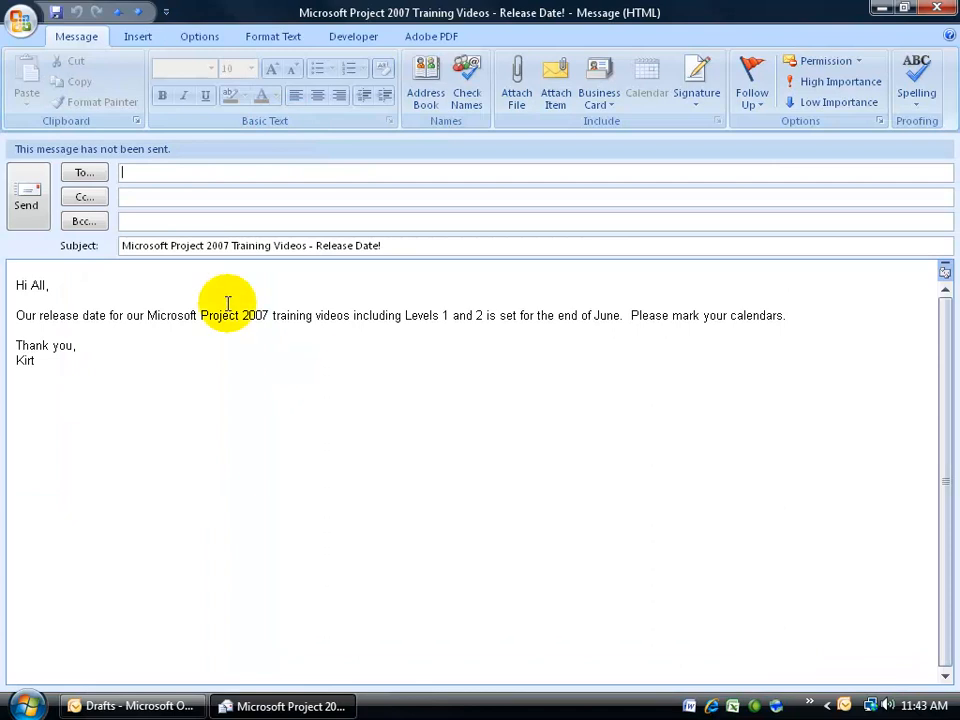
Step: Try IT Dept. autocomplete in the To line, delete it, and bring up the address book
click(141, 172)
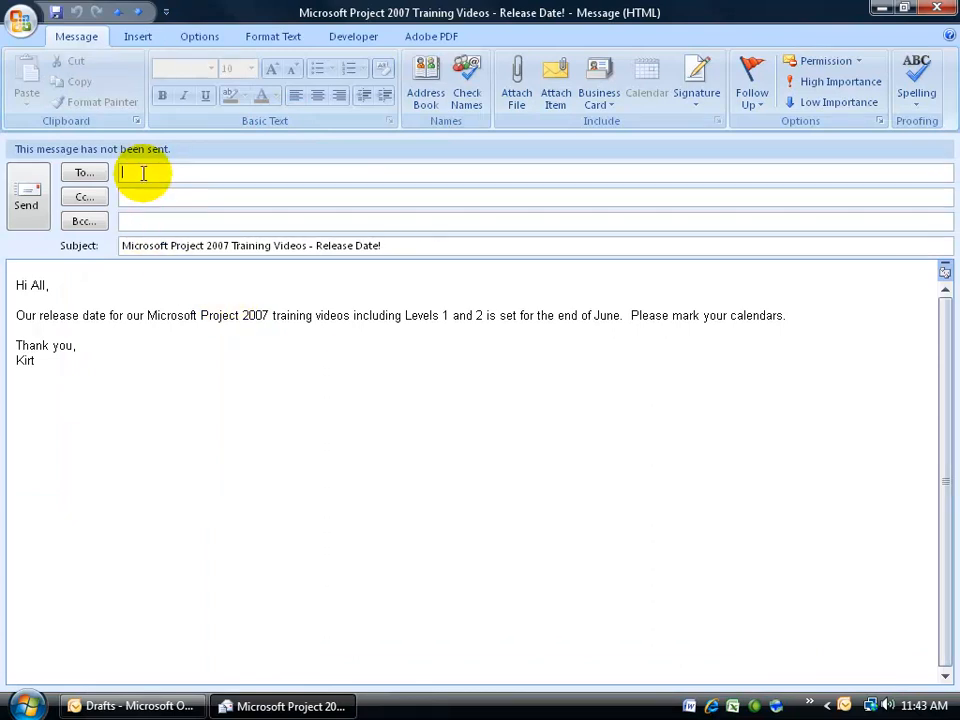
text(i)
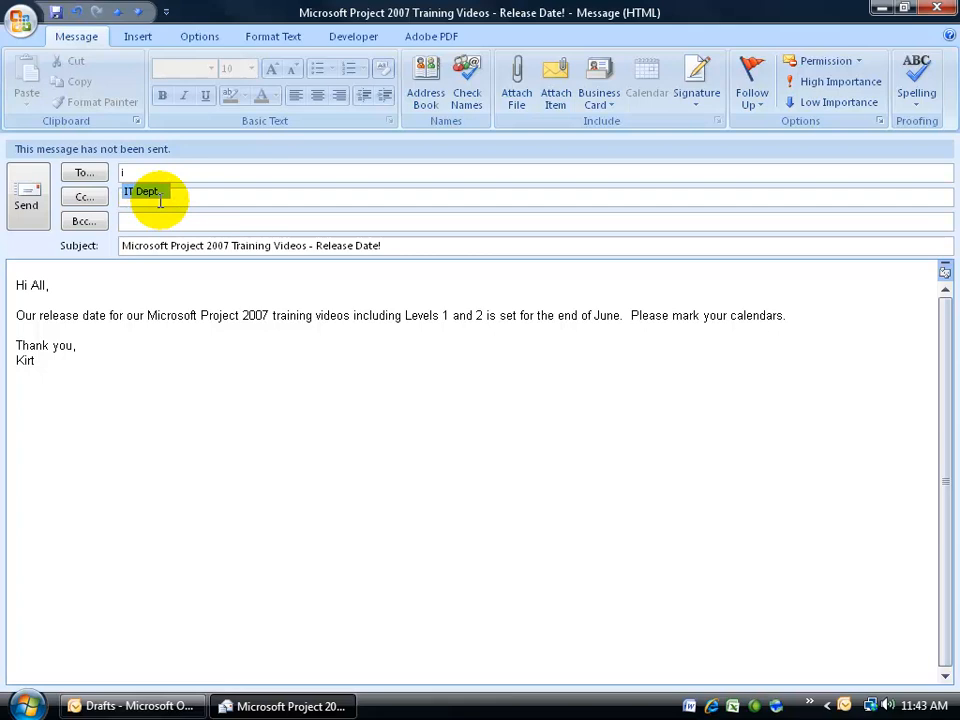
click(158, 196)
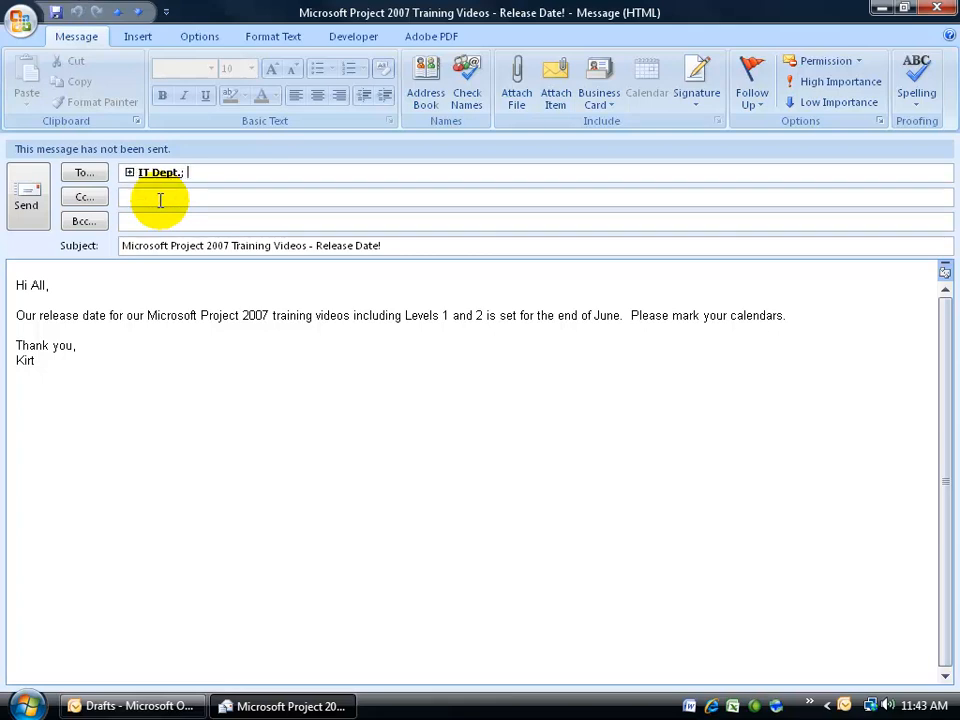
click(160, 172)
key(BackSpace)
click(85, 172)
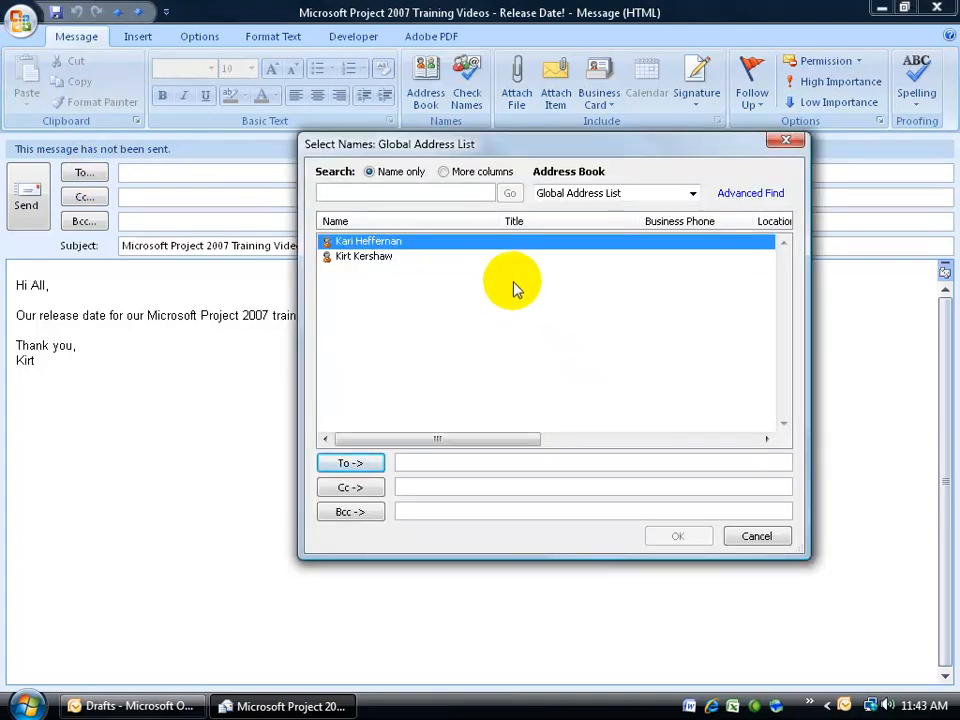
Step: Add IT Dept. from the Contacts address book to the To line, then expand the group
click(691, 195)
click(650, 222)
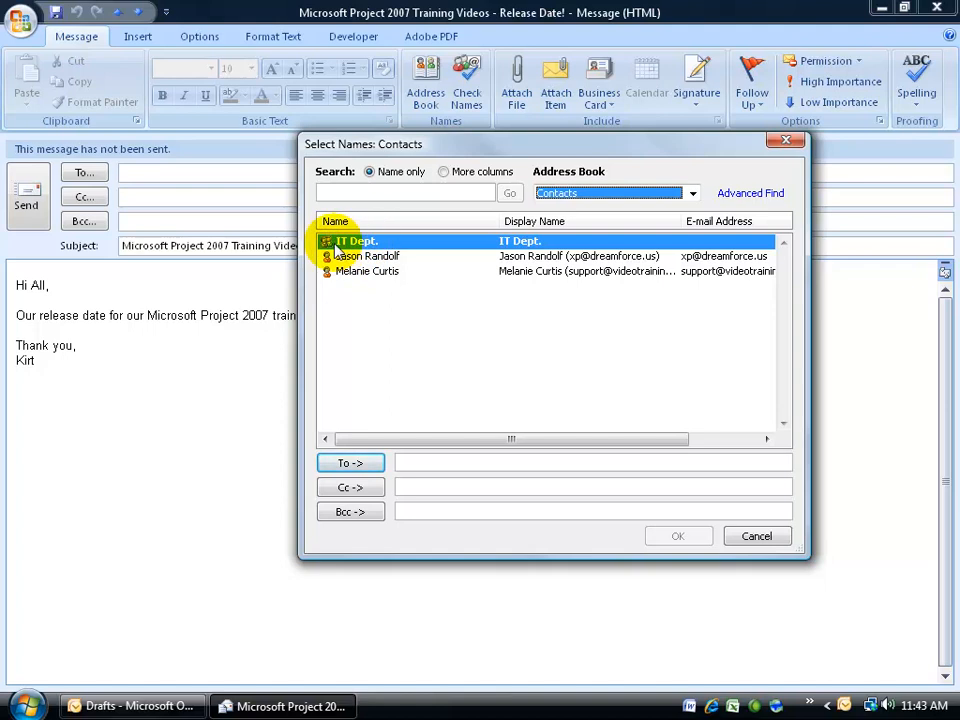
double_click(343, 243)
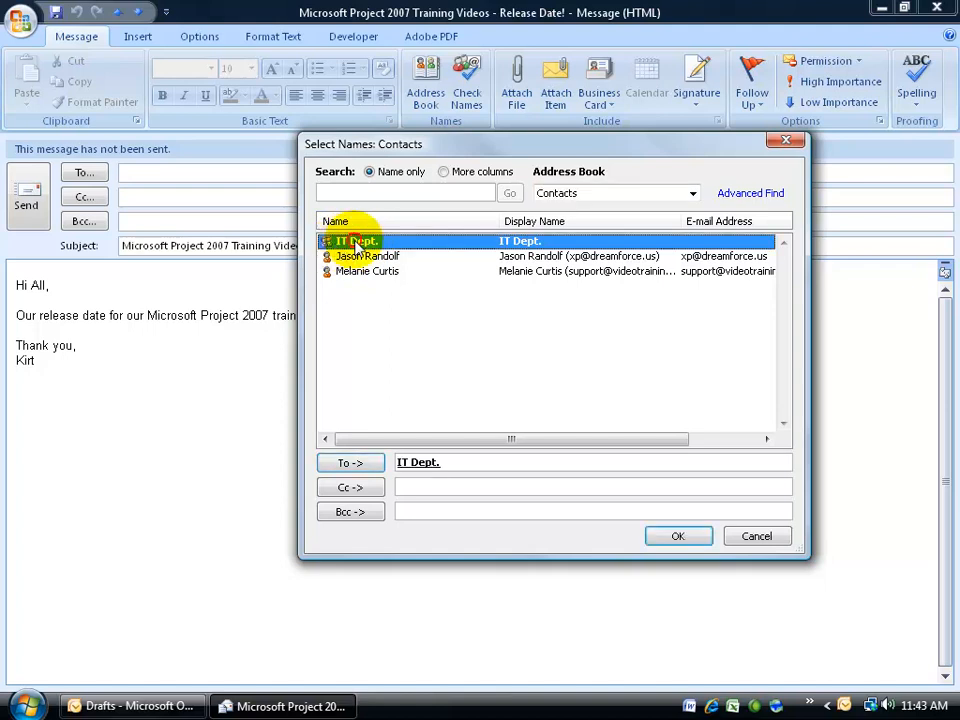
click(675, 538)
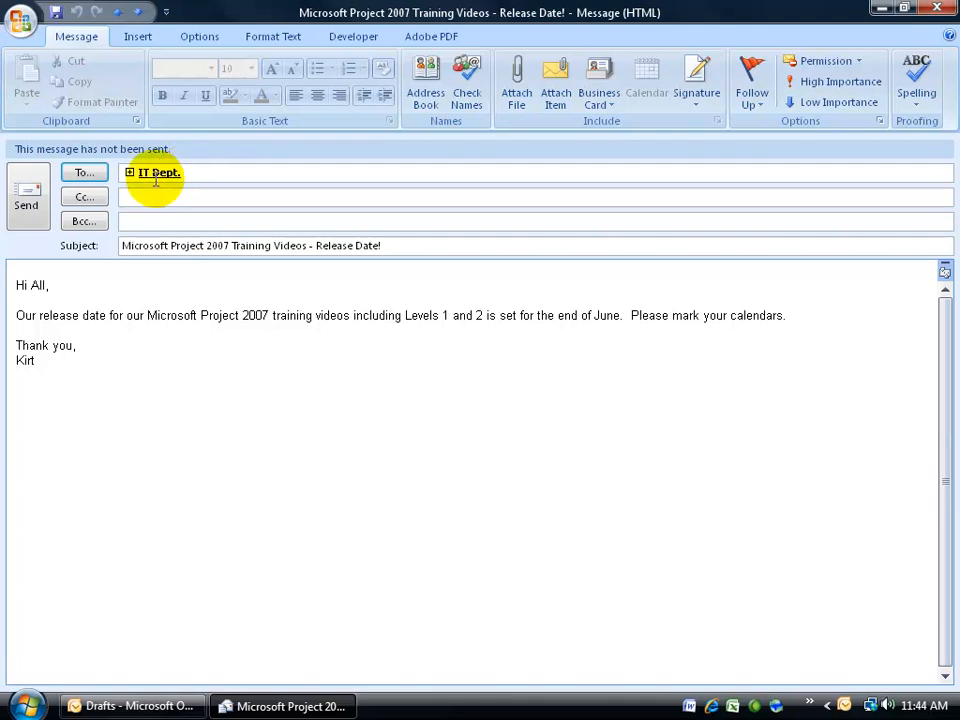
click(129, 172)
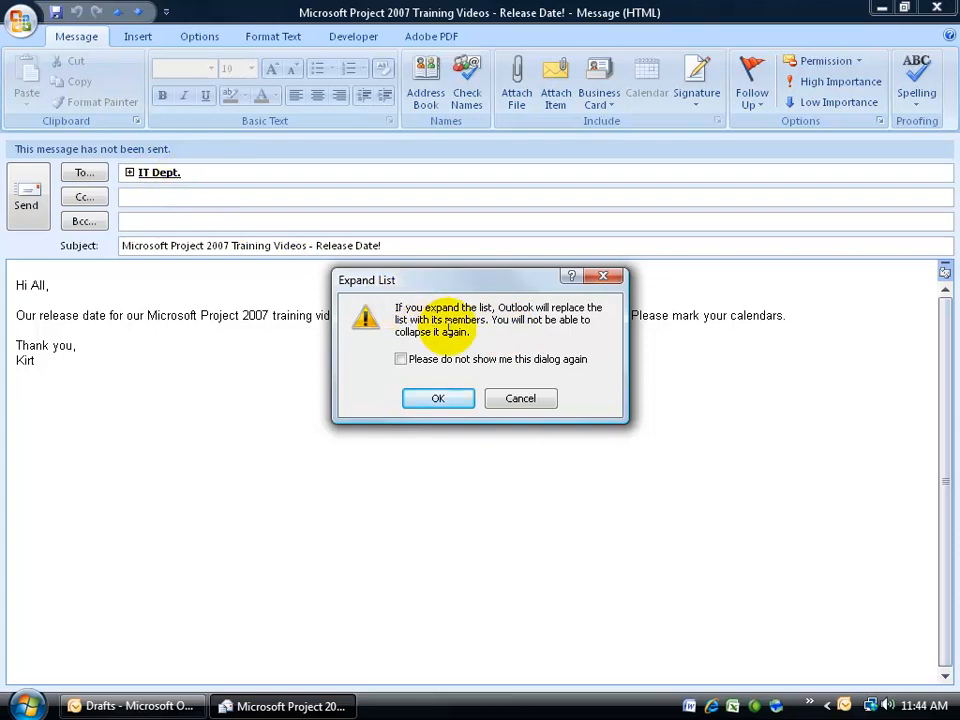
Step: Confirm the Expand List prompt so IT Dept.'s three members replace the group
click(410, 397)
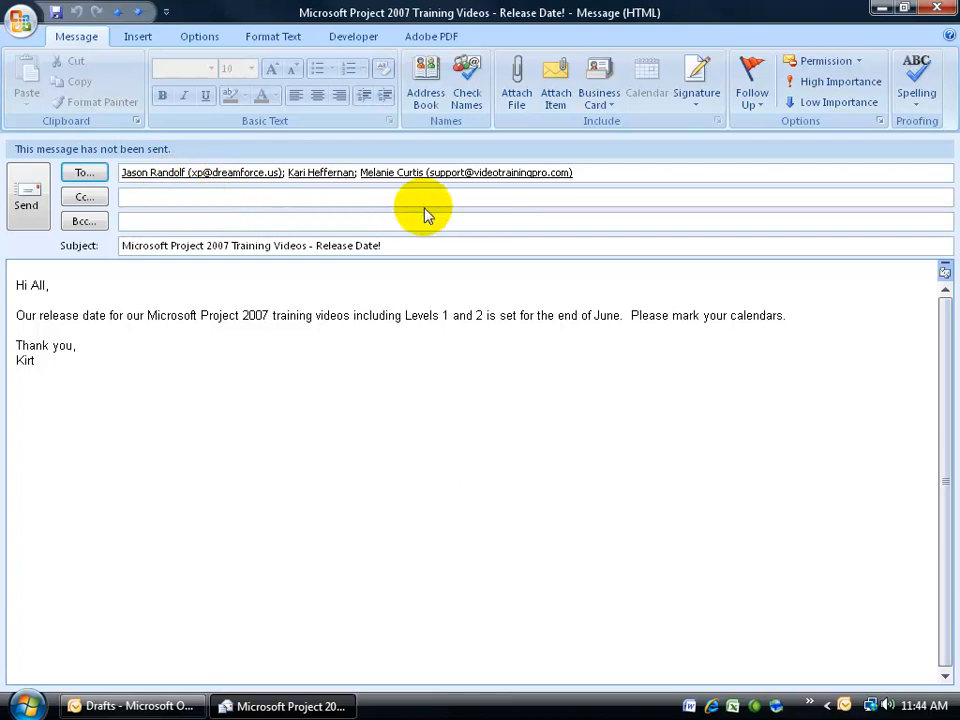
Step: Delete all individual members from the To line and re-enter IT Dept. via 'I' autocomplete
click(358, 172)
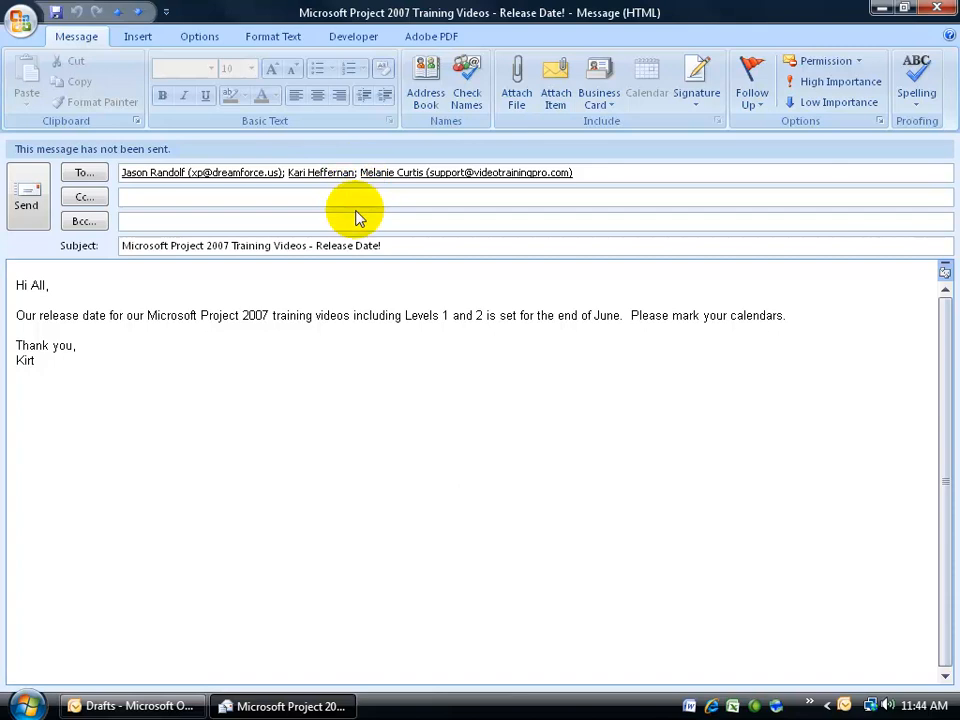
key(BackSpace)
key(BackSpace)
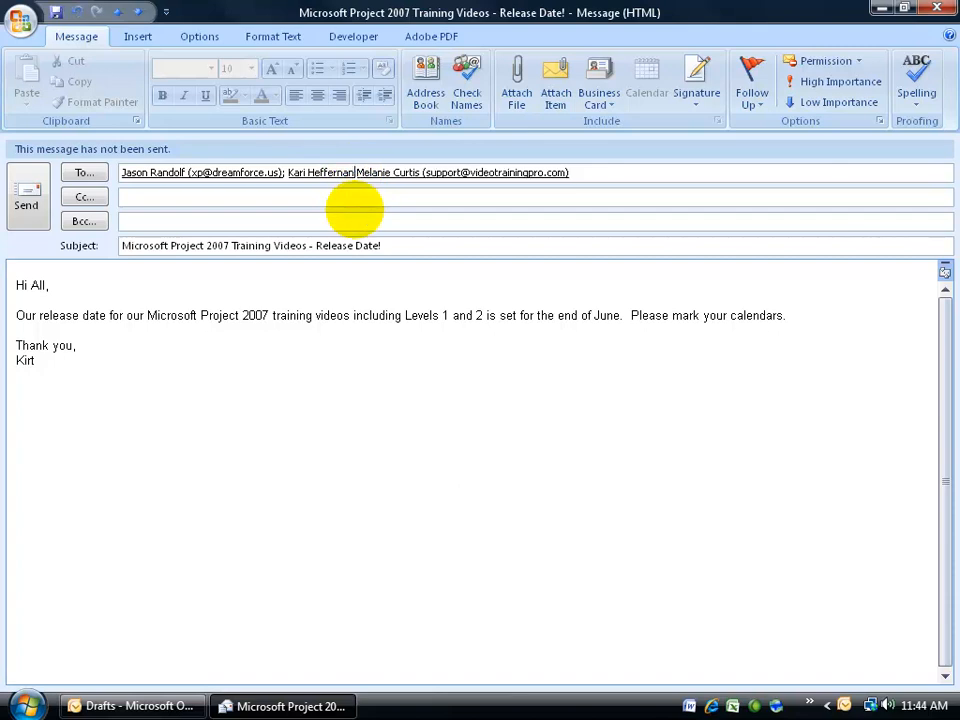
key(BackSpace)
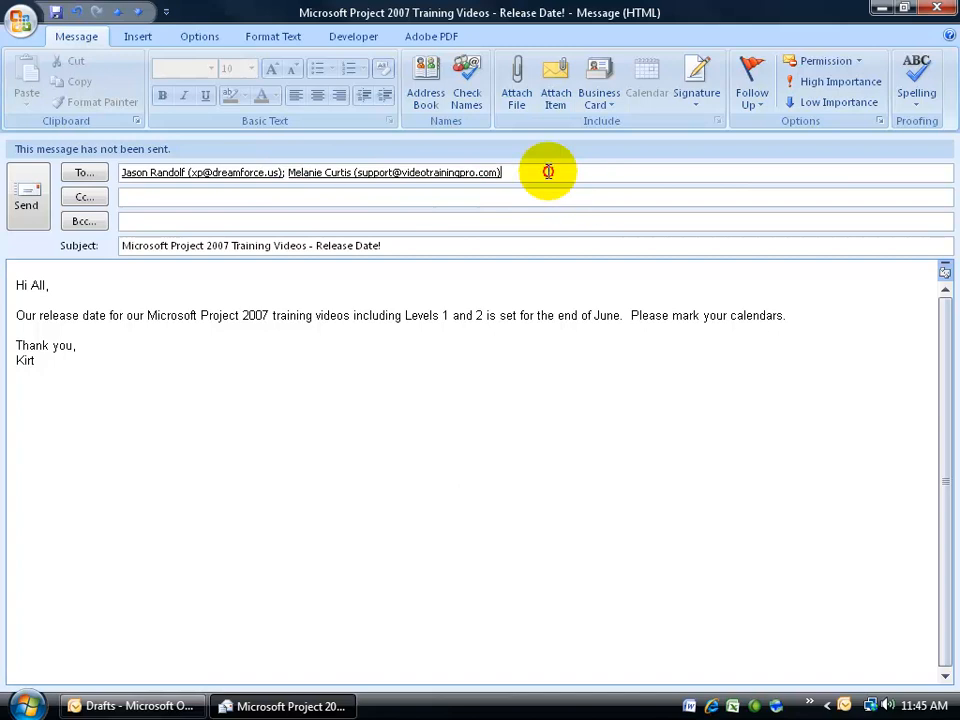
drag(549, 170, 133, 189)
key(Delete)
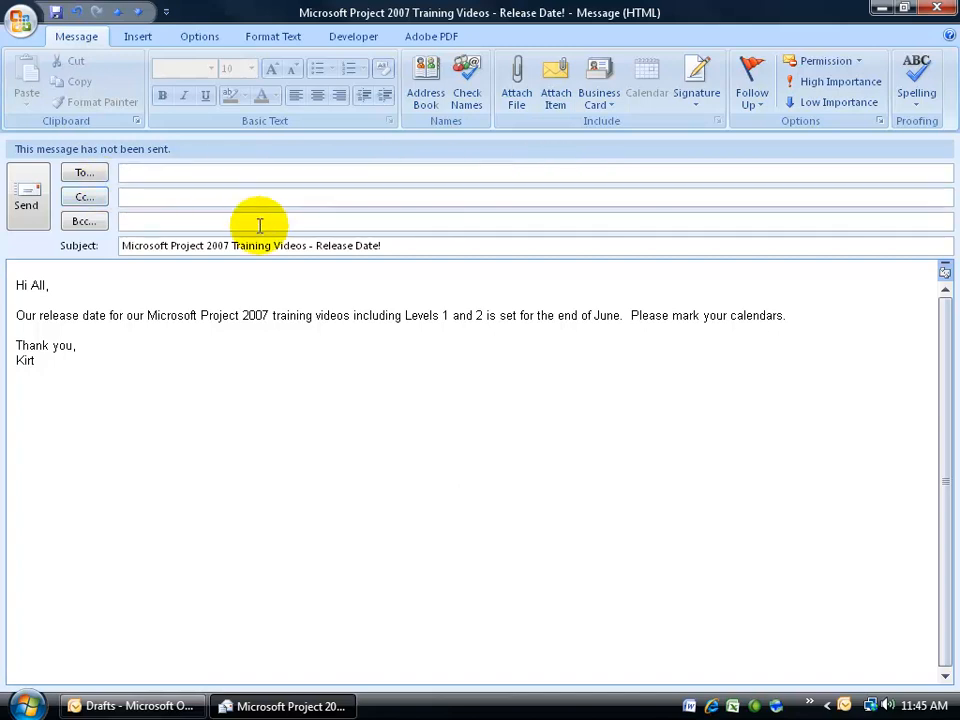
text(I)
key(Return)
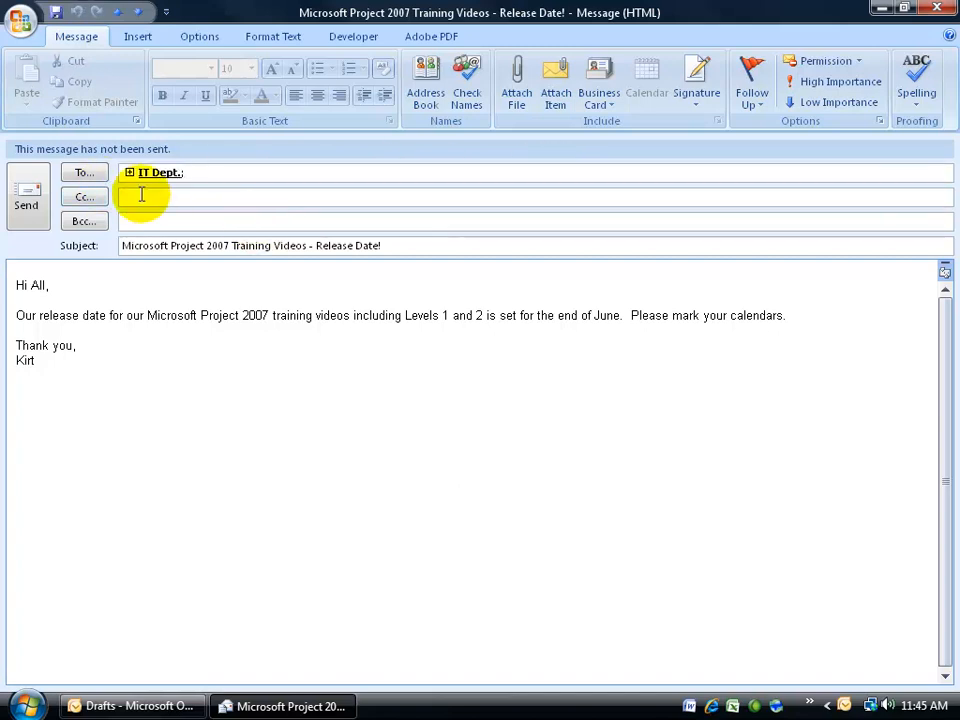
Step: Send the release-date message, then open and close its copy in Sent Items
click(26, 199)
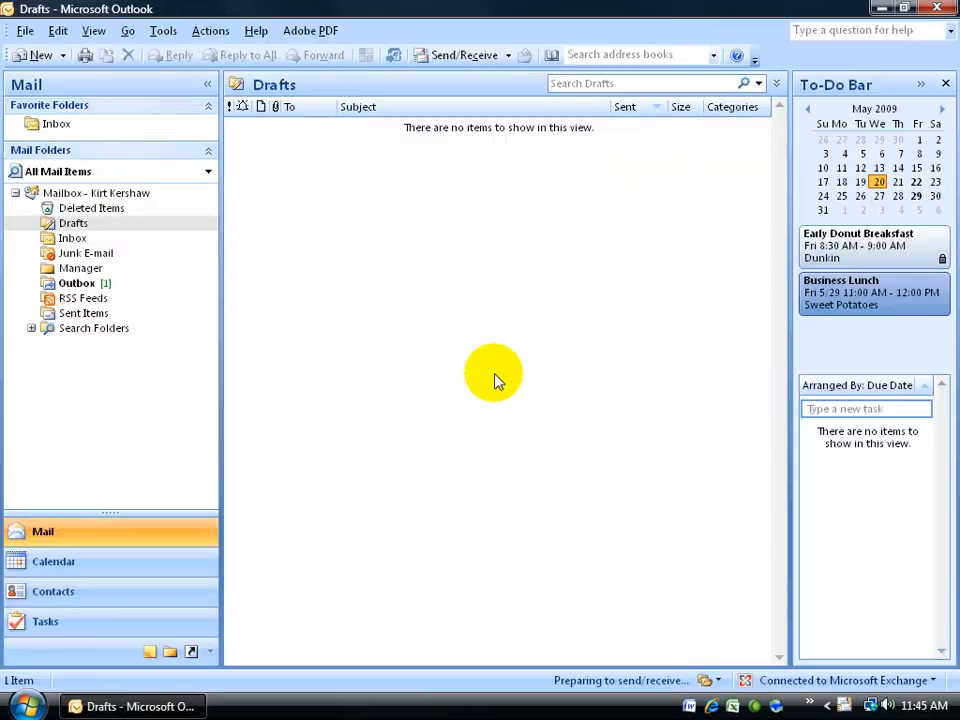
click(98, 313)
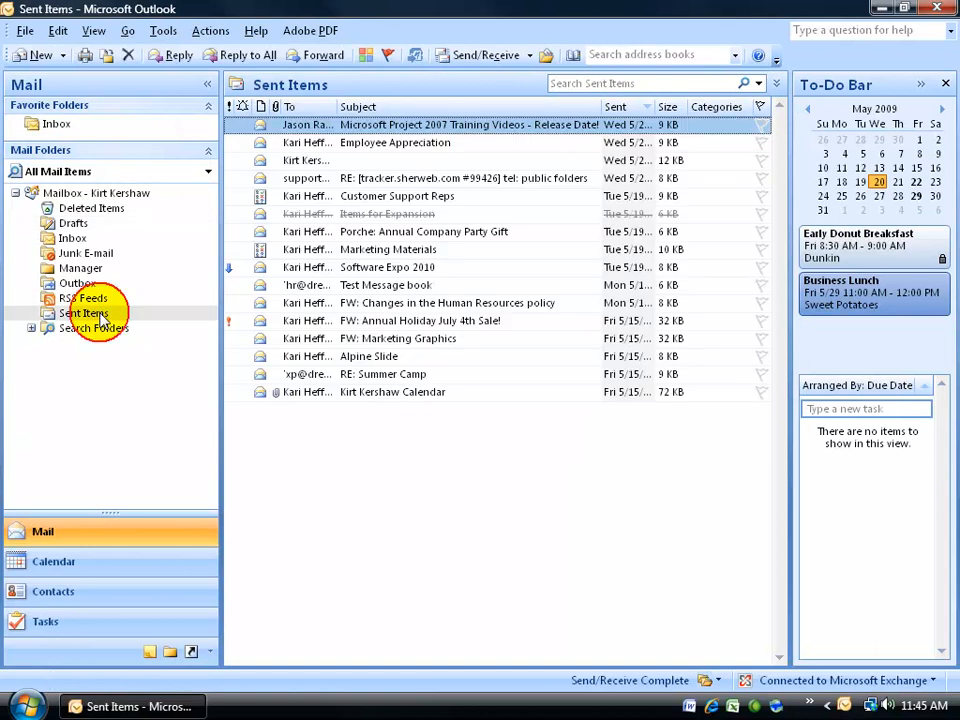
click(302, 126)
double_click(302, 126)
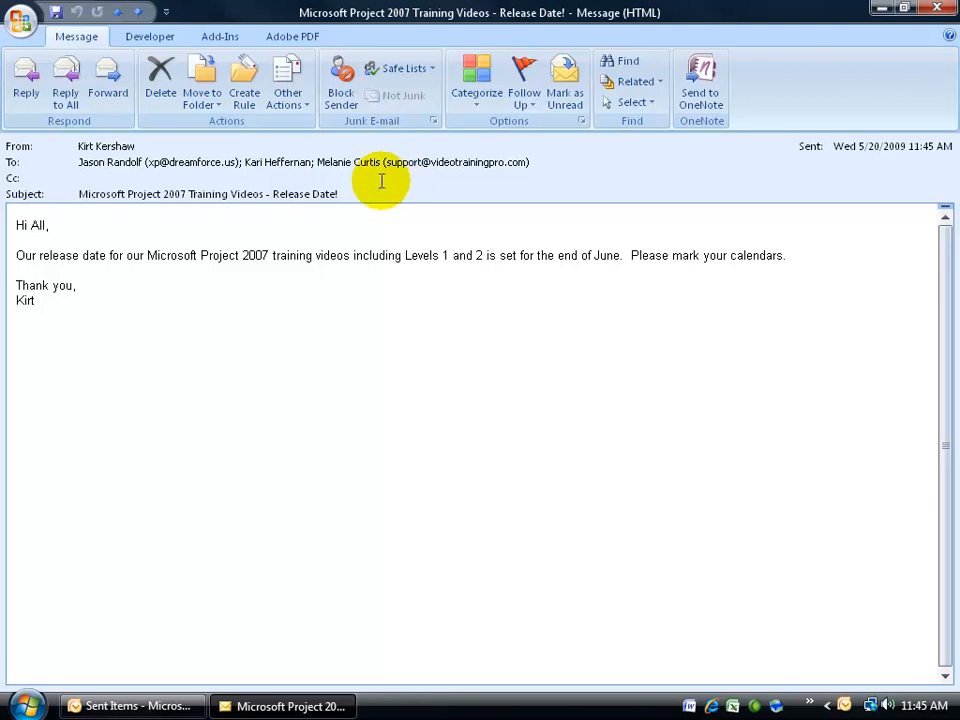
click(936, 7)
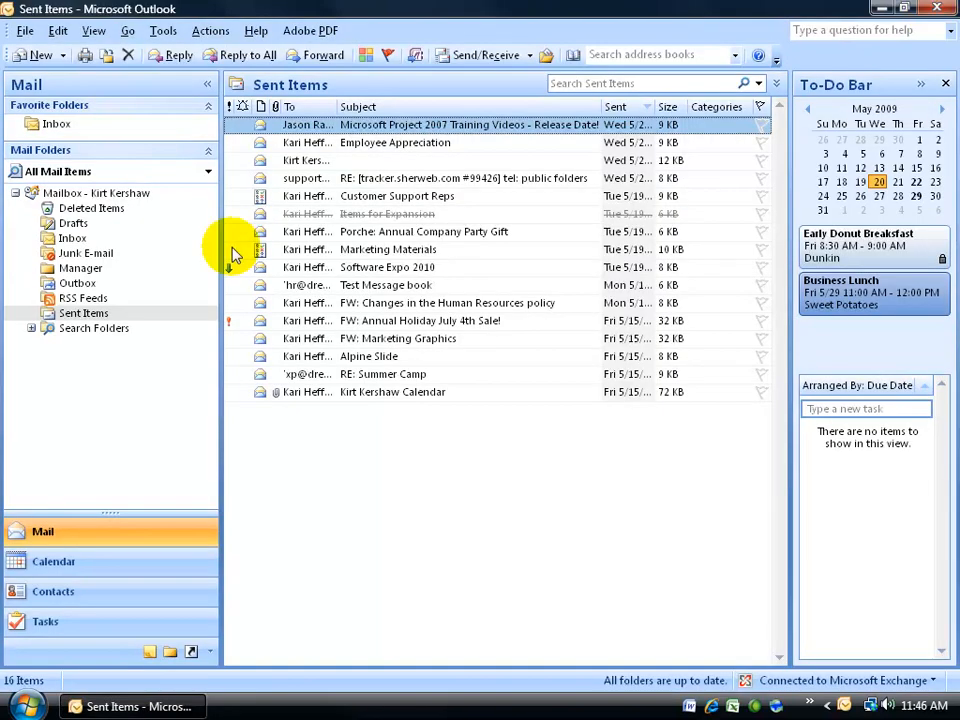
Step: Create a new blank message and autocomplete 'IT Dept.' into its Bcc field
click(33, 55)
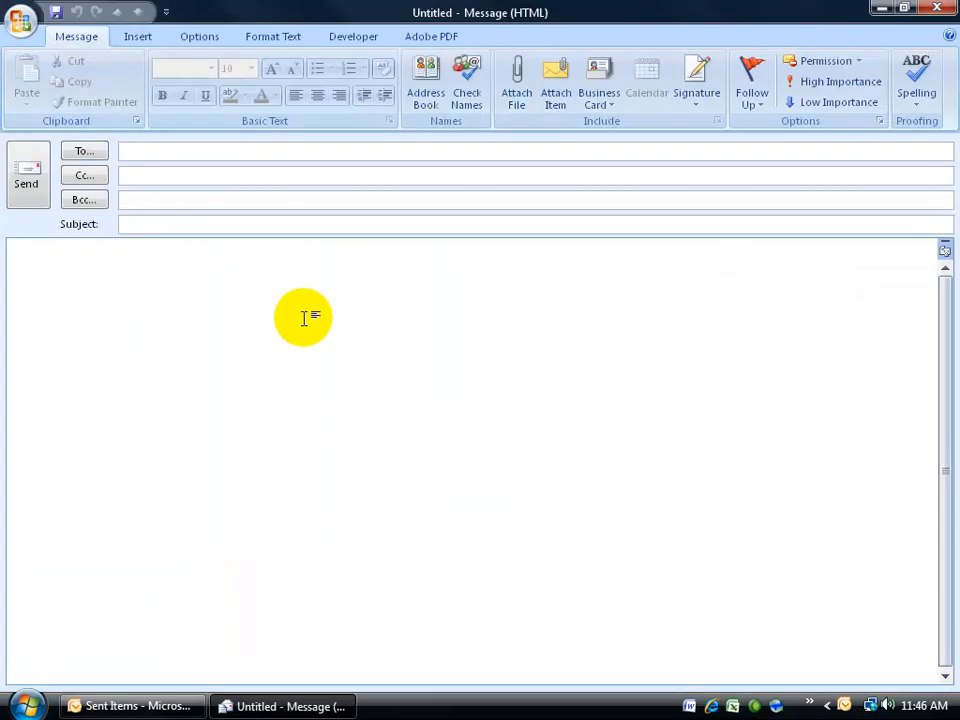
click(137, 201)
text(I)
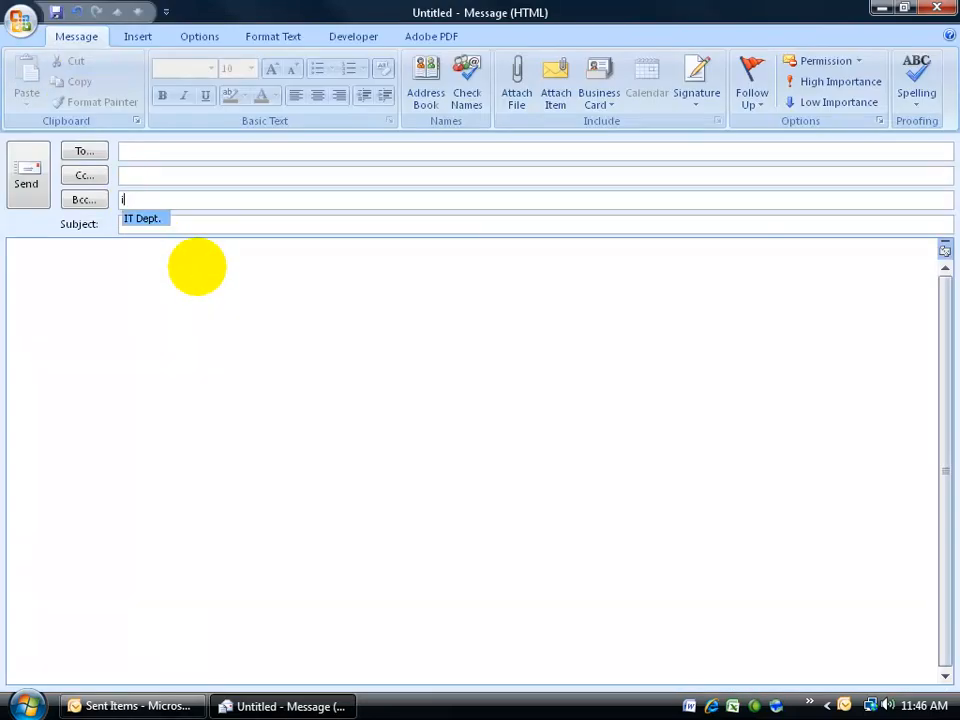
key(Return)
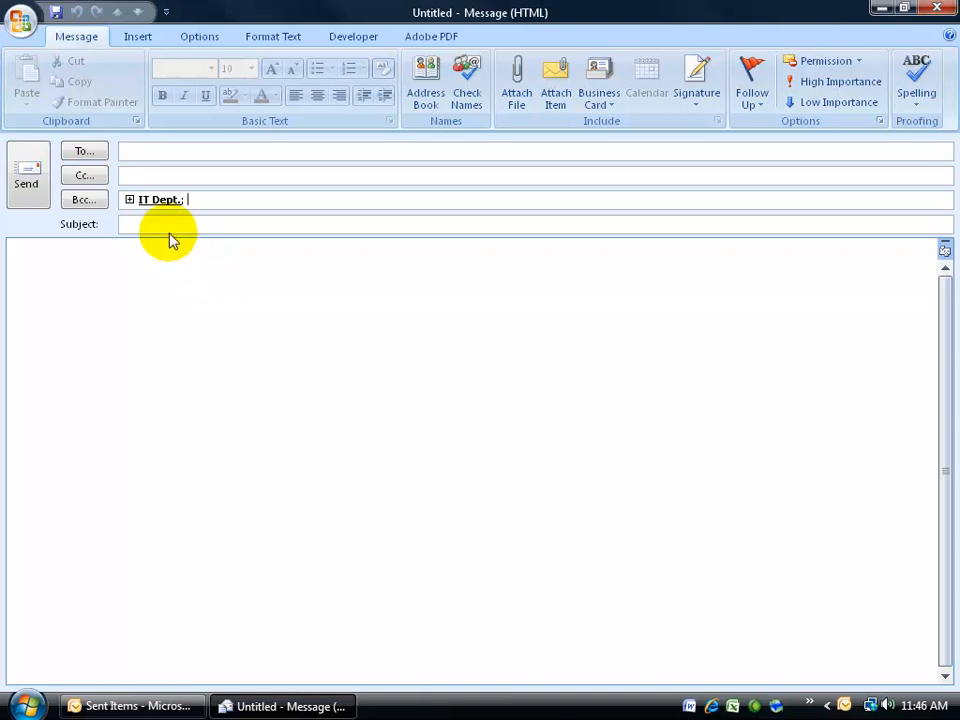